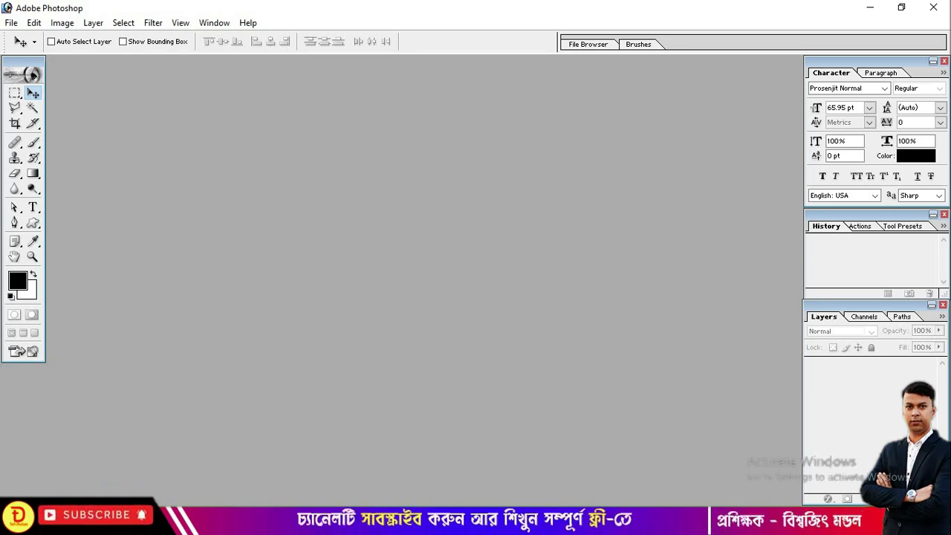
Create a new document from the 1920 x 1080 HDTV 1080i preset with White contents
key(alt+Tab)
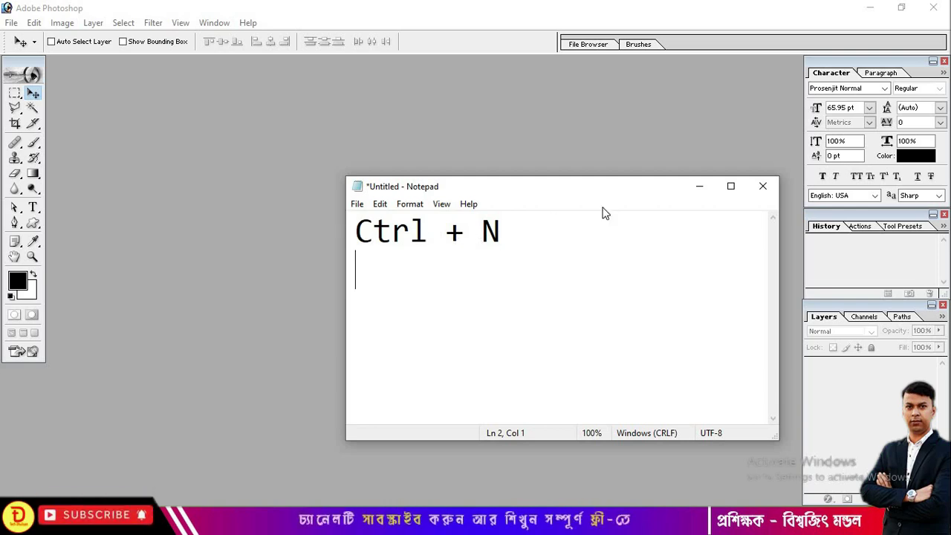
click(704, 188)
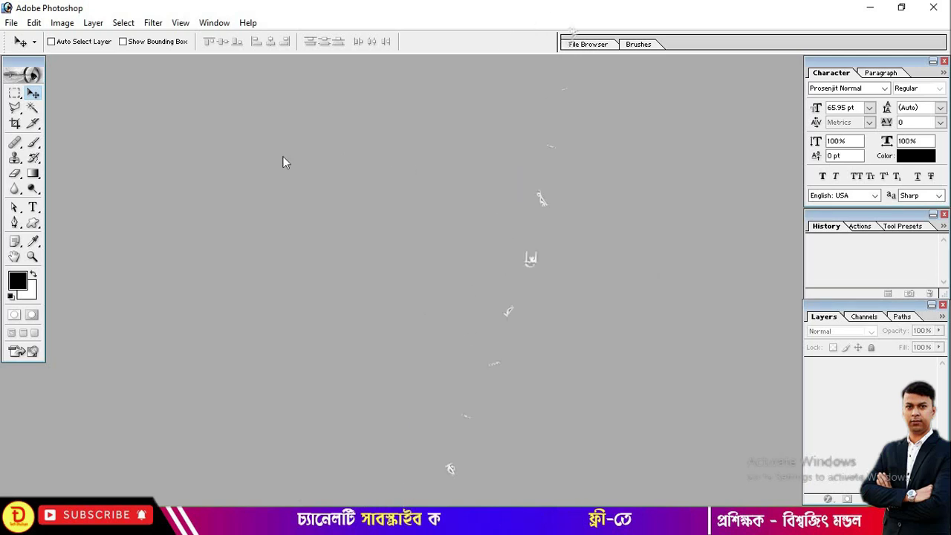
click(12, 23)
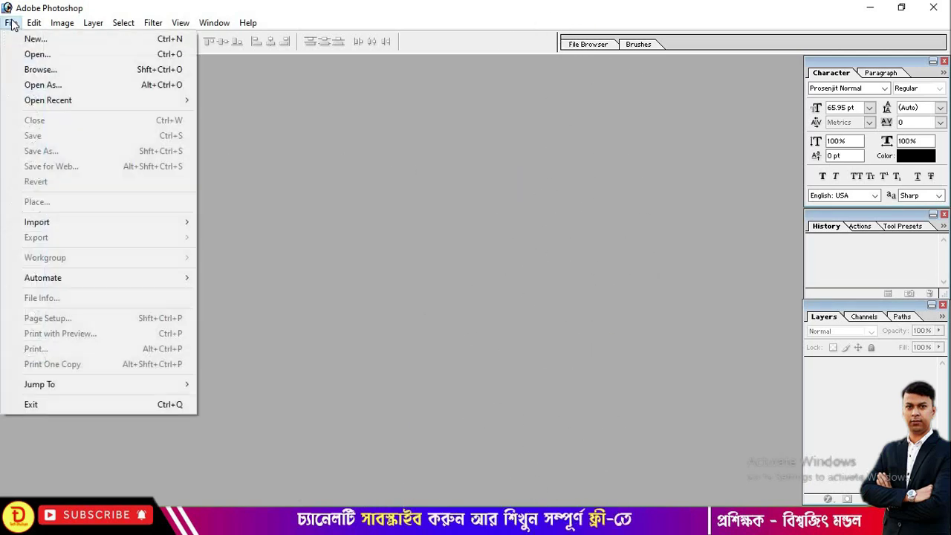
click(43, 40)
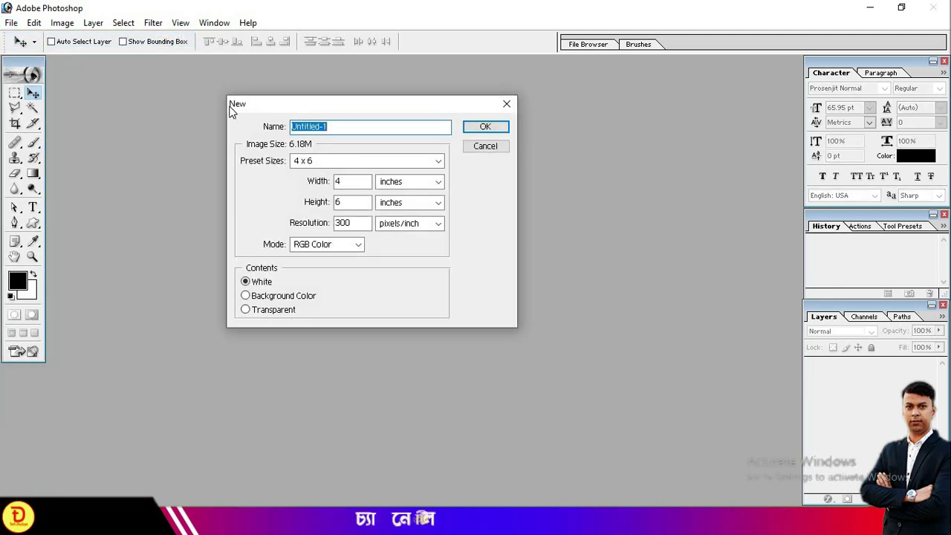
drag(264, 109, 224, 106)
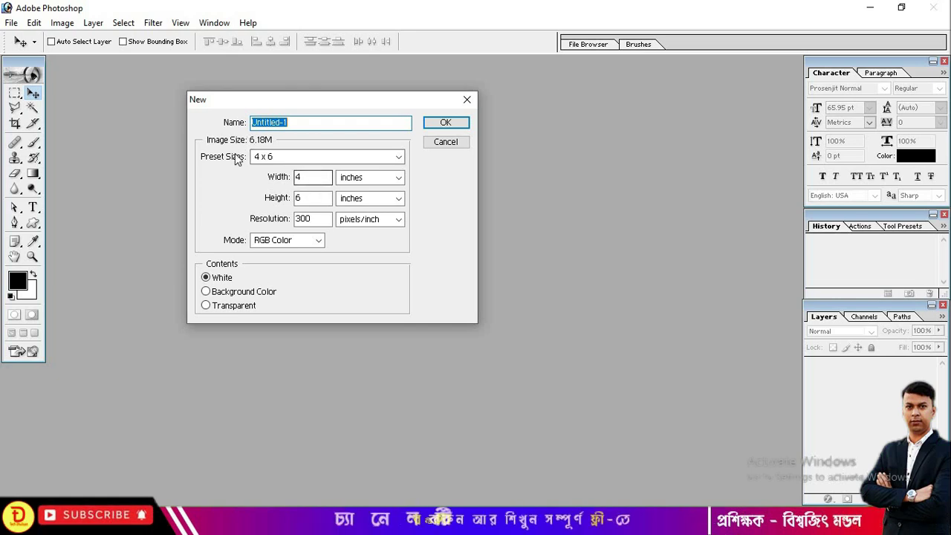
click(297, 156)
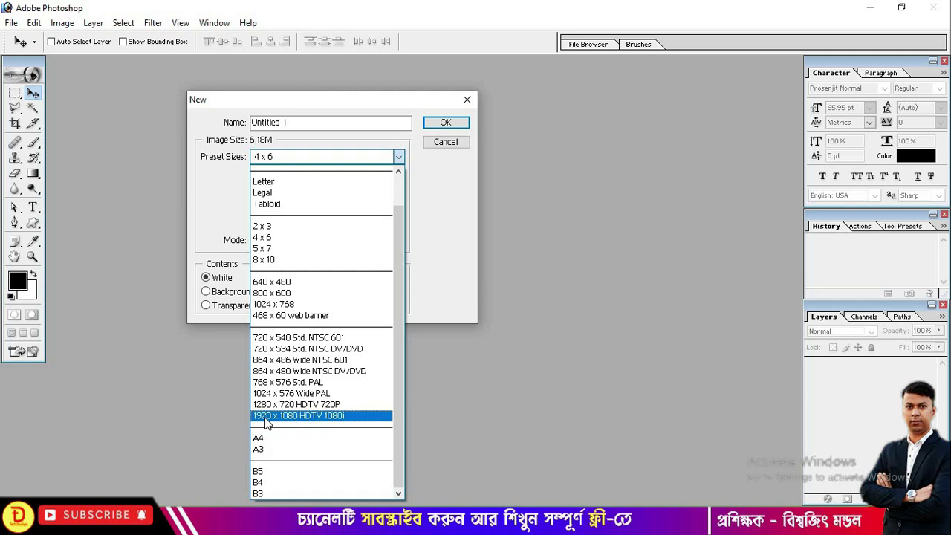
click(297, 415)
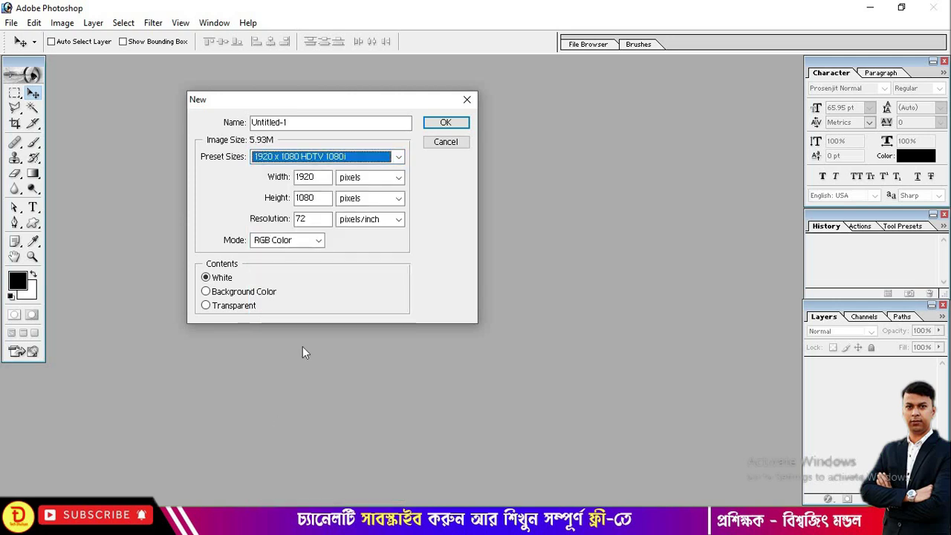
click(443, 123)
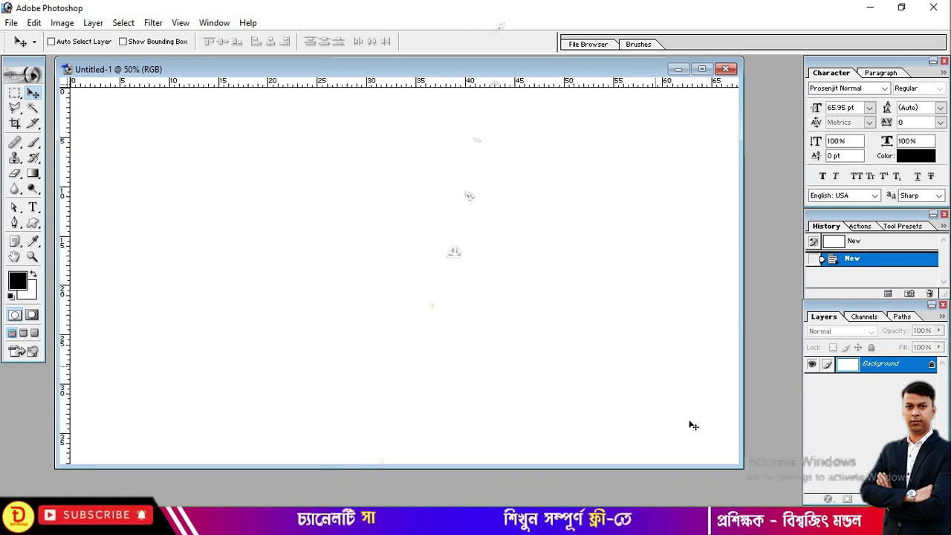
Enlarge the document window to show the whole canvas, then pick the Rectangular Marquee Tool
drag(740, 466, 777, 489)
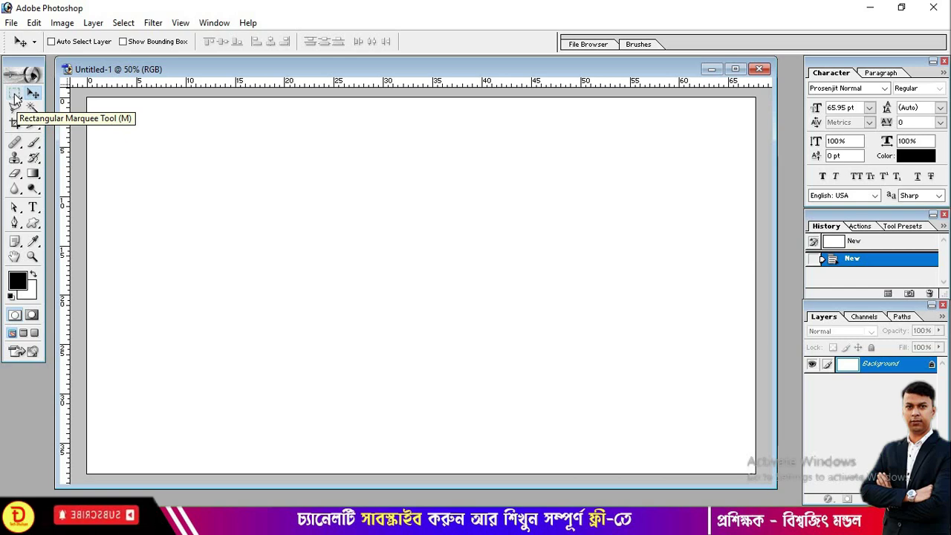
click(15, 95)
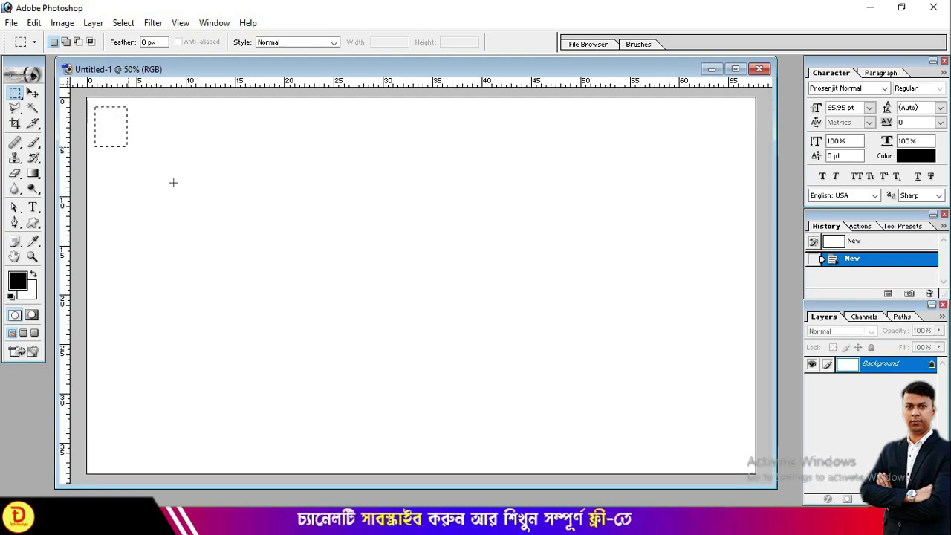
Drag a rectangular selection from near the canvas's top-left to its bottom-right corner
drag(289, 261, 667, 430)
drag(719, 450, 726, 456)
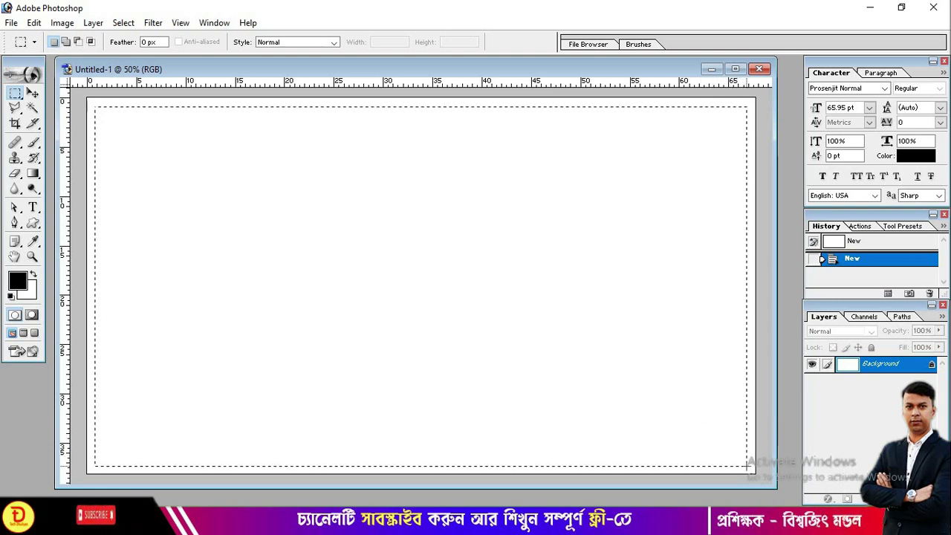
drag(747, 467, 747, 466)
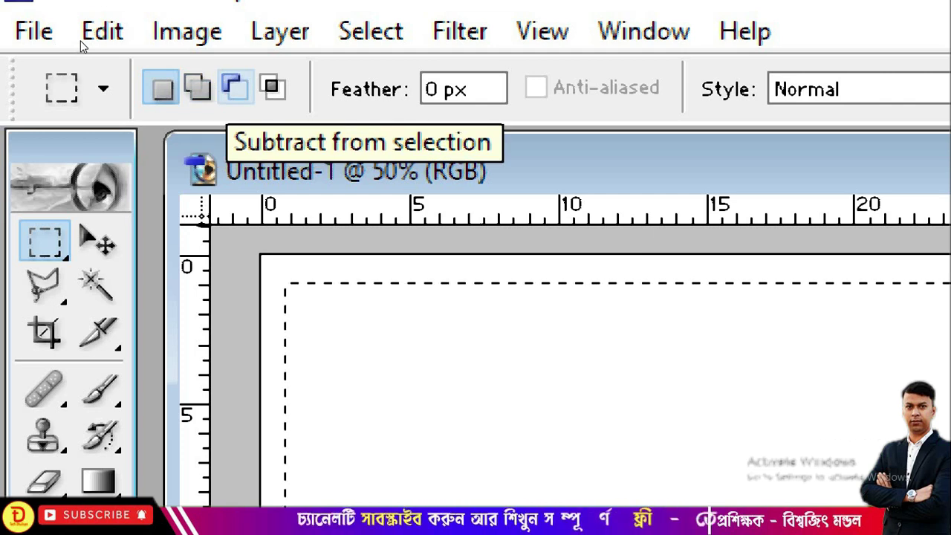
Subtract a slightly smaller inner rectangle so only a border band stays selected
click(235, 88)
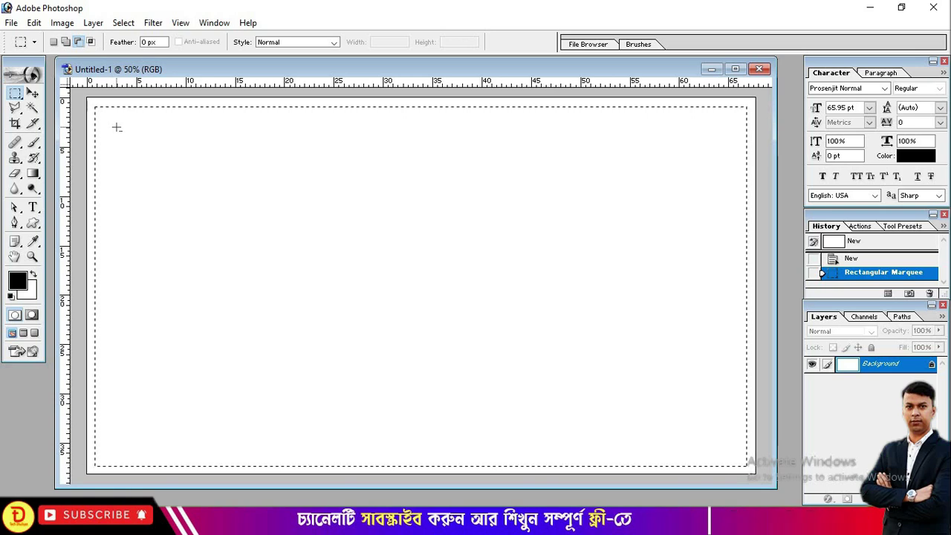
drag(116, 128, 289, 241)
drag(376, 287, 521, 359)
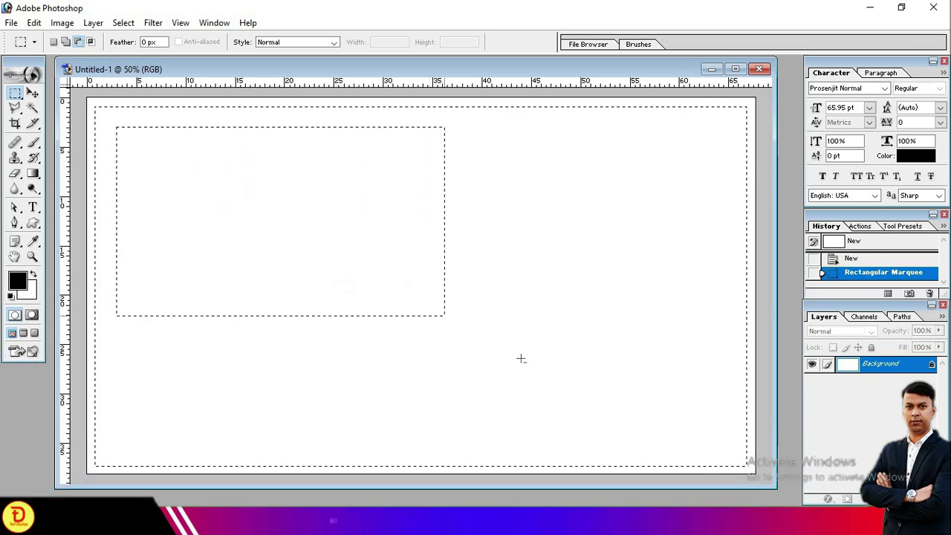
drag(653, 408, 725, 448)
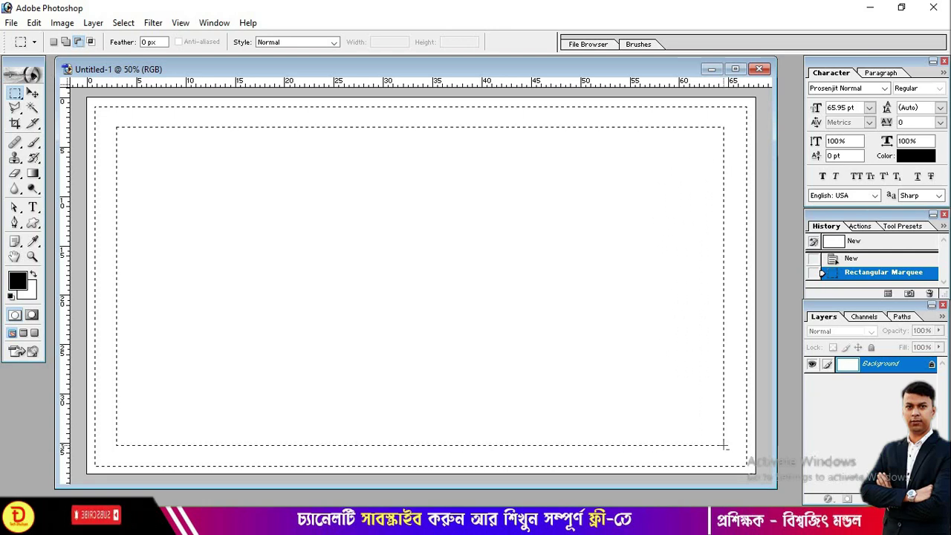
drag(724, 446, 724, 447)
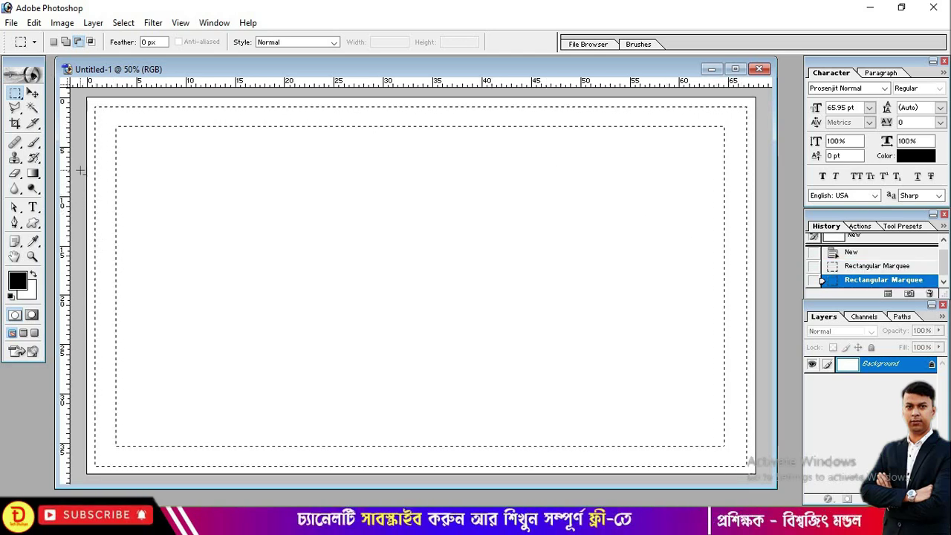
Set the foreground colour to a dark blue in the Color Picker
click(19, 281)
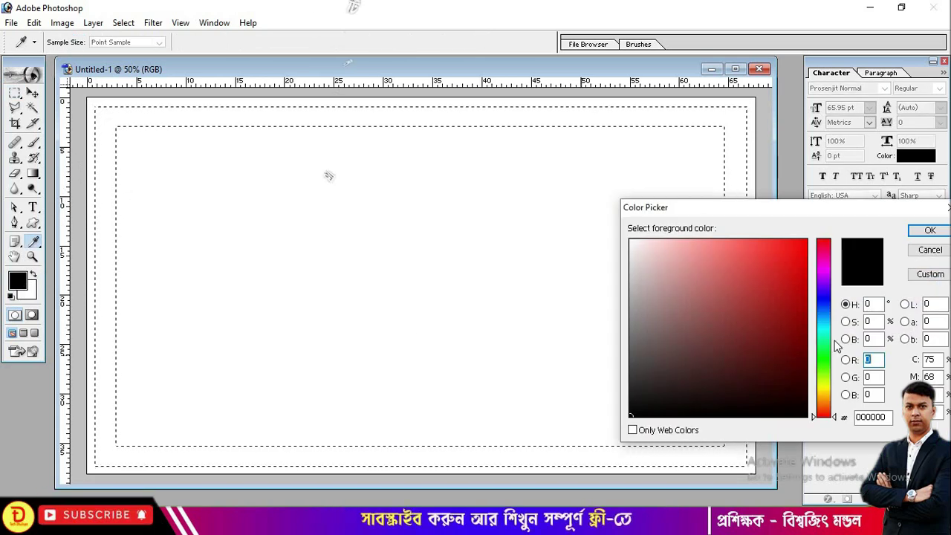
click(821, 297)
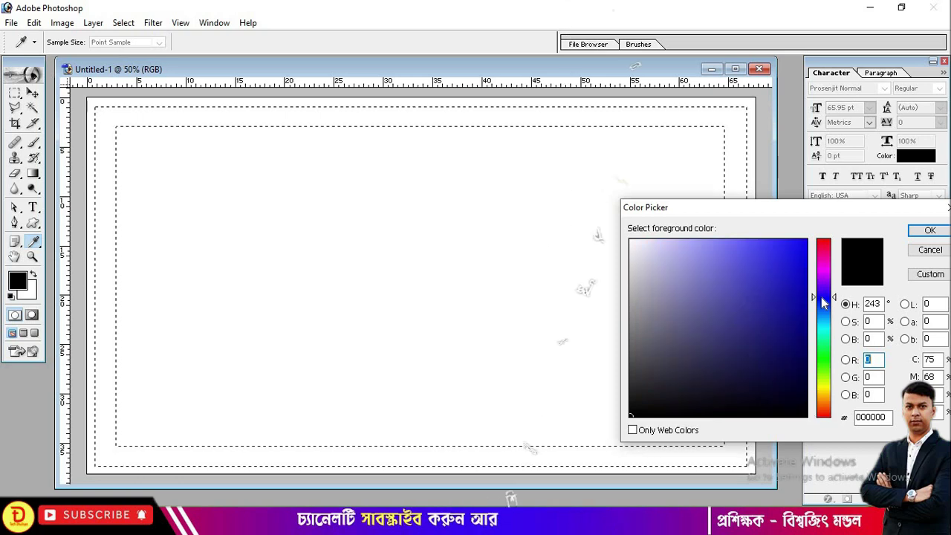
click(805, 289)
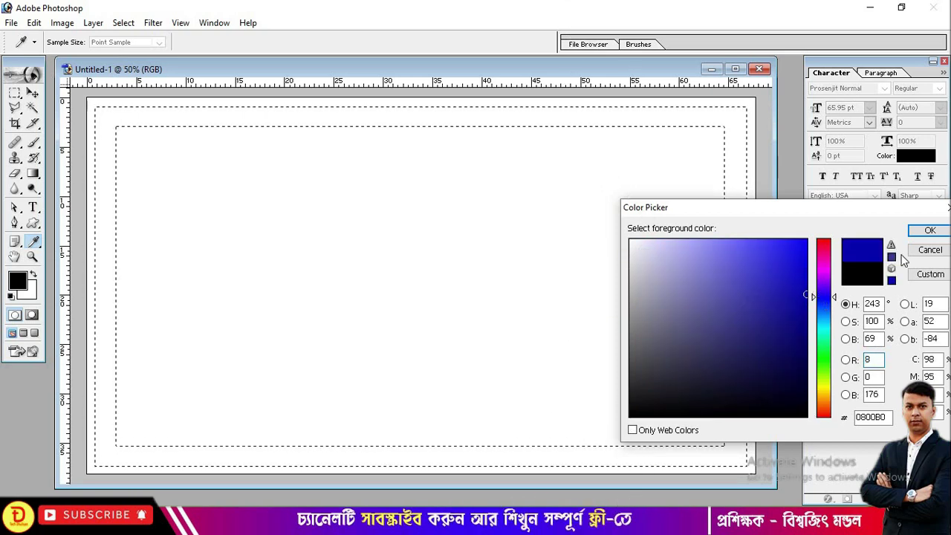
click(929, 230)
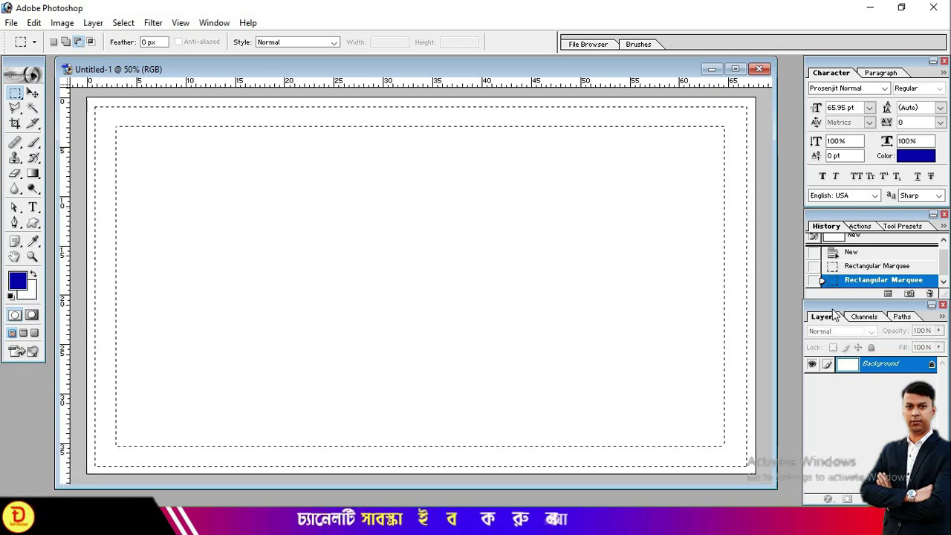
Reopen the Layers panel from the Window menu
click(944, 305)
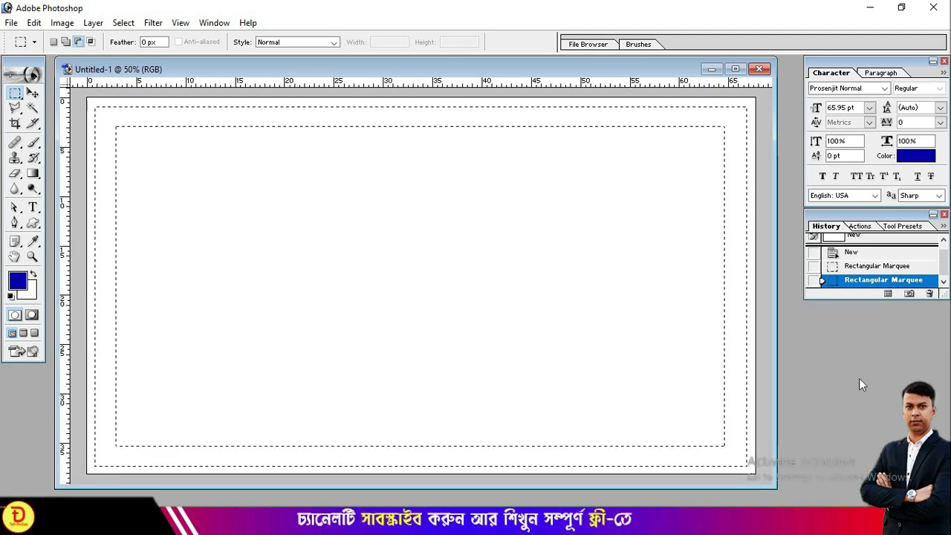
click(207, 25)
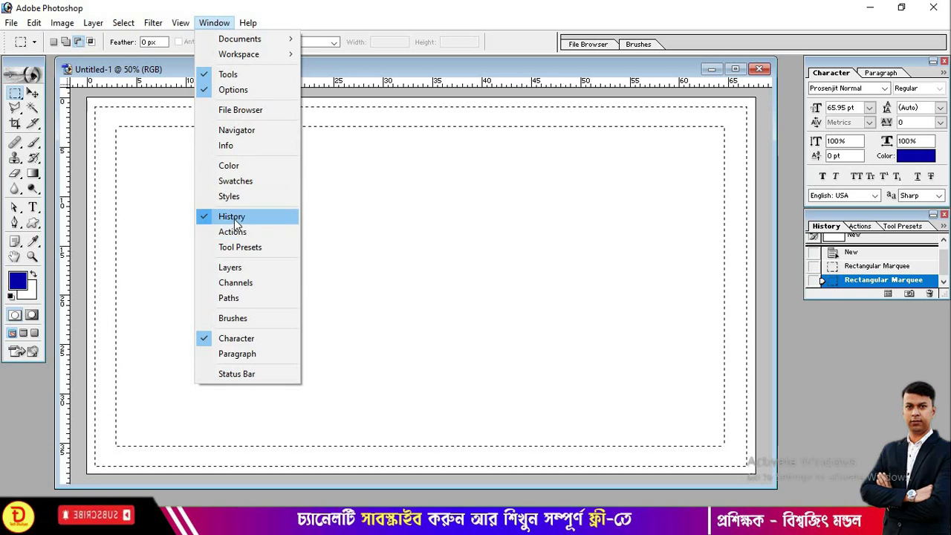
click(219, 268)
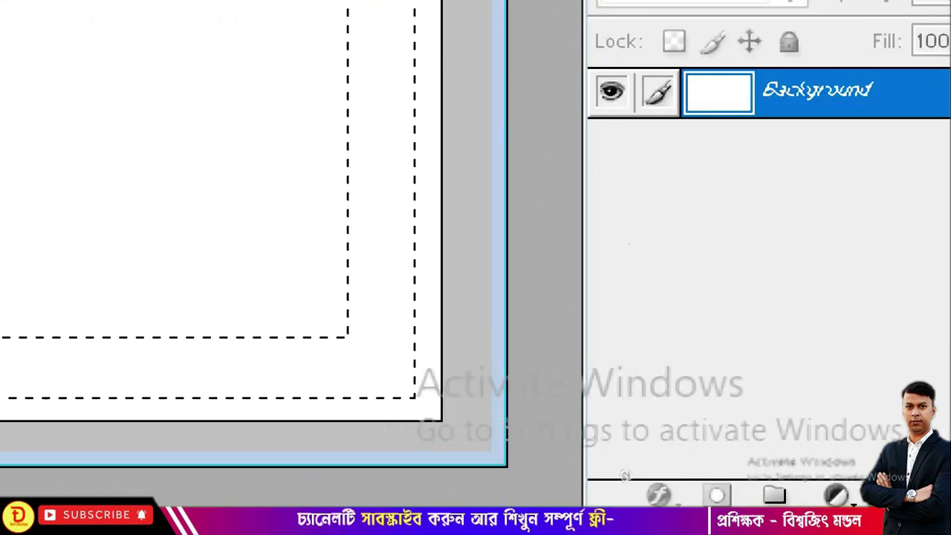
Create empty Layer 1 above Background with Ctrl+Shift+Alt+N
key(ctrl+shift+alt+n)
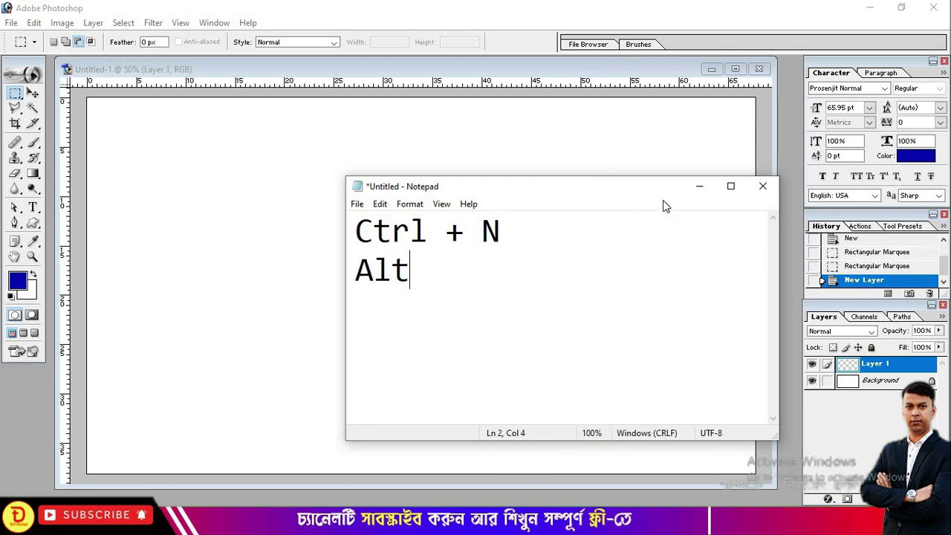
Fill the frame selection on Layer 1 with dark blue using Alt+Backspace
click(696, 192)
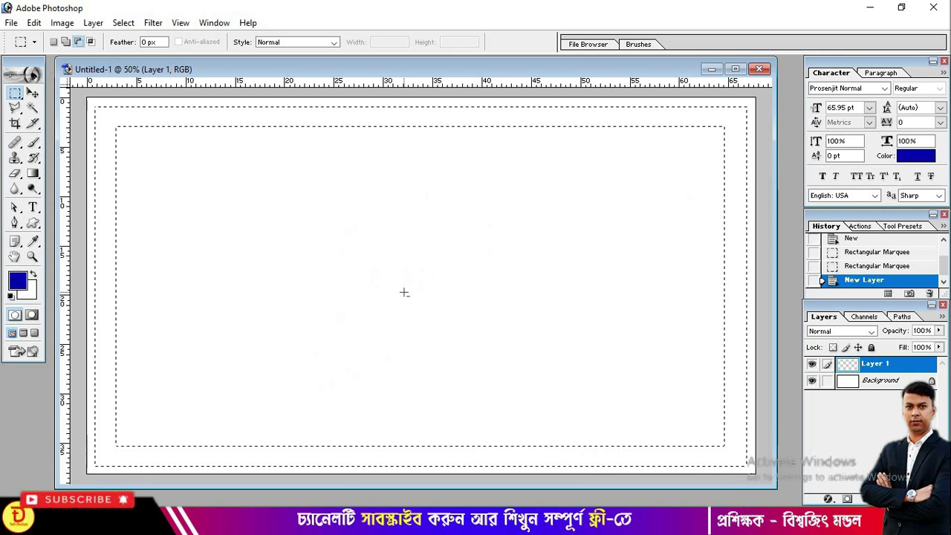
key(alt+BackSpace)
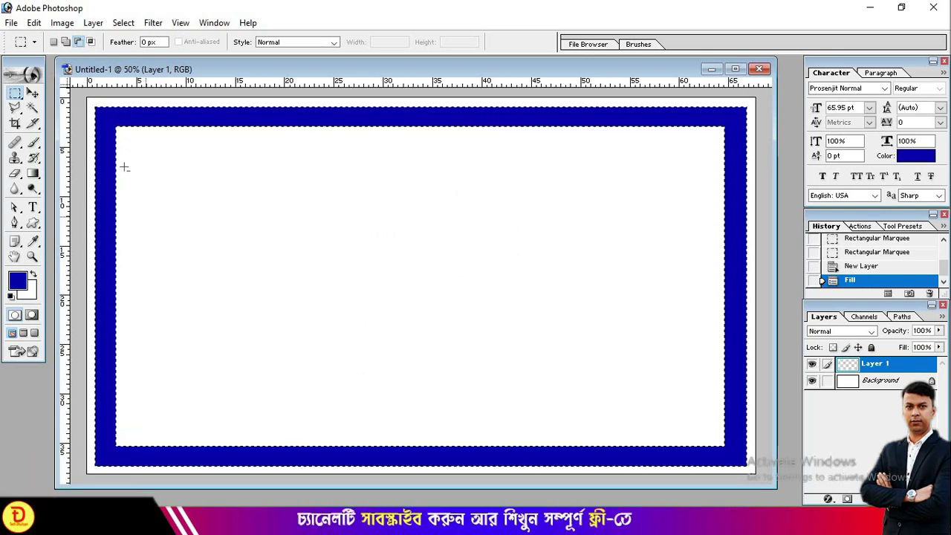
key(alt+Tab)
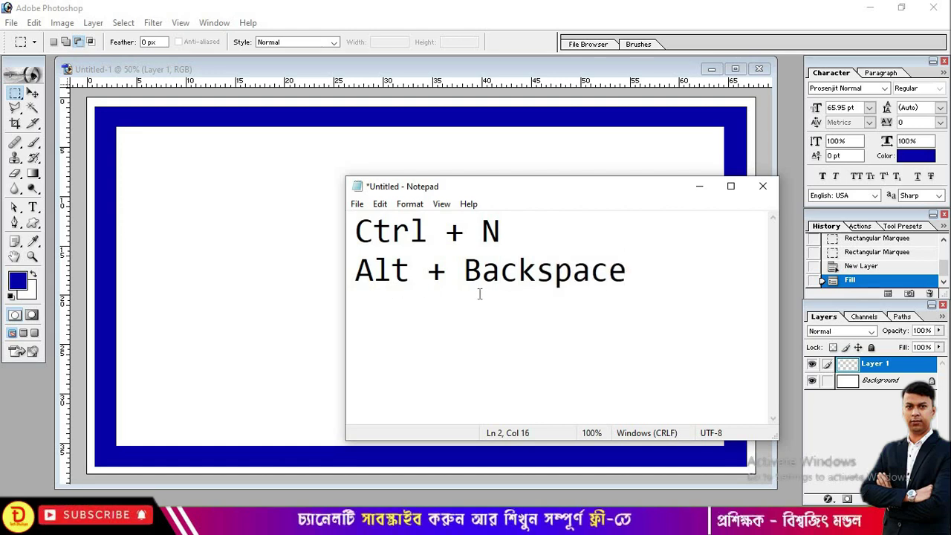
key(Return)
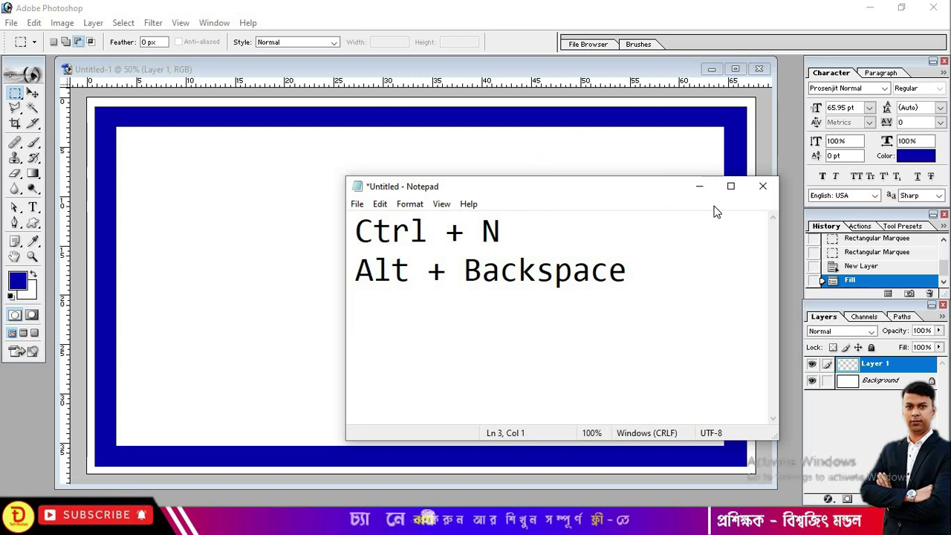
click(698, 192)
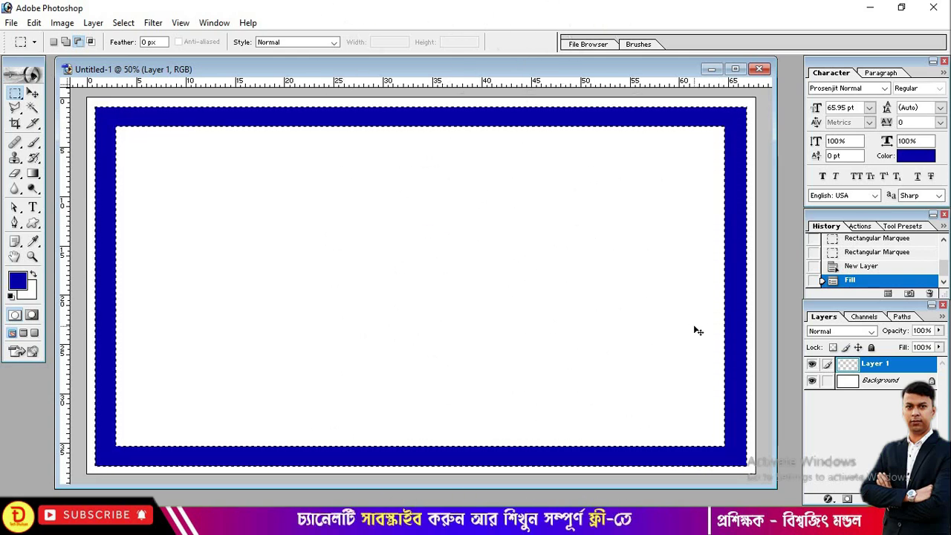
Deselect the border with Ctrl+D and record 'Ctrl + D' on the notes' third line
key(ctrl+d)
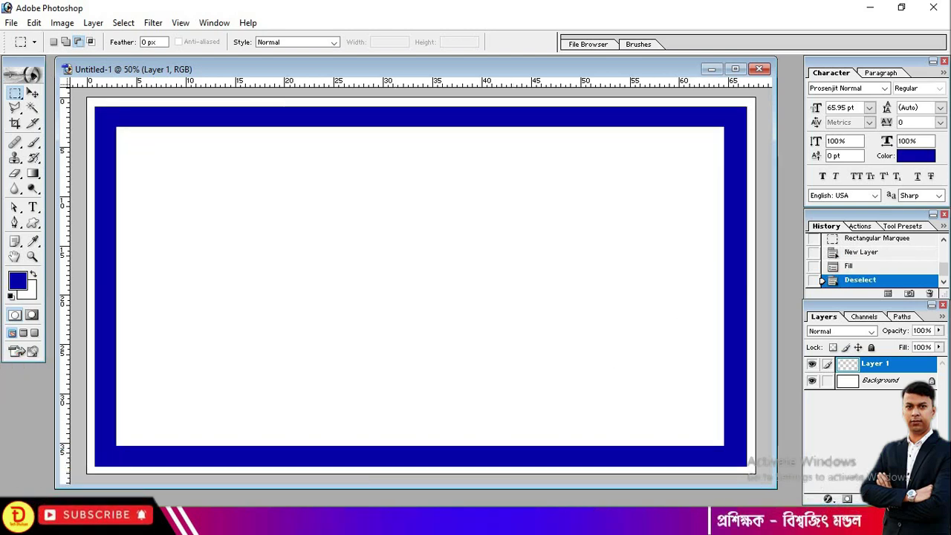
key(alt+Tab)
text(Ctrl)
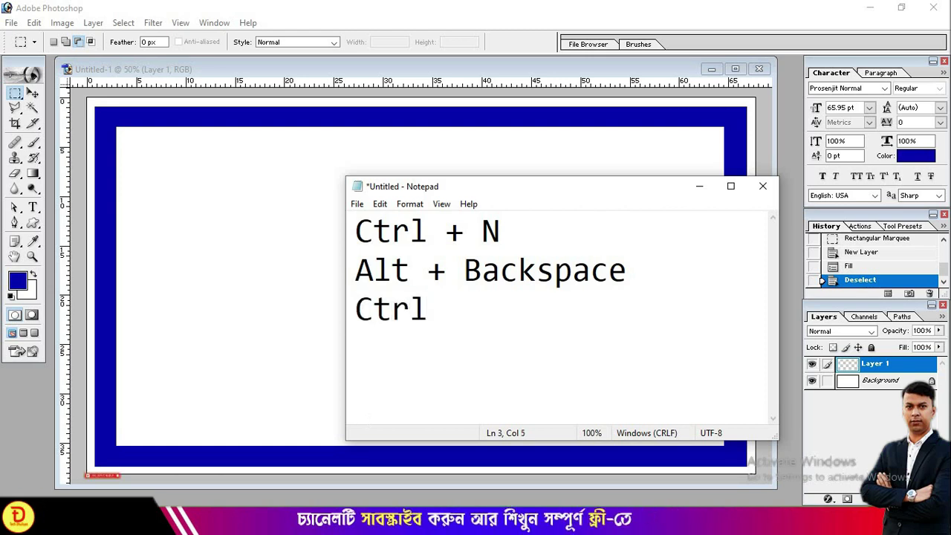
text( - D)
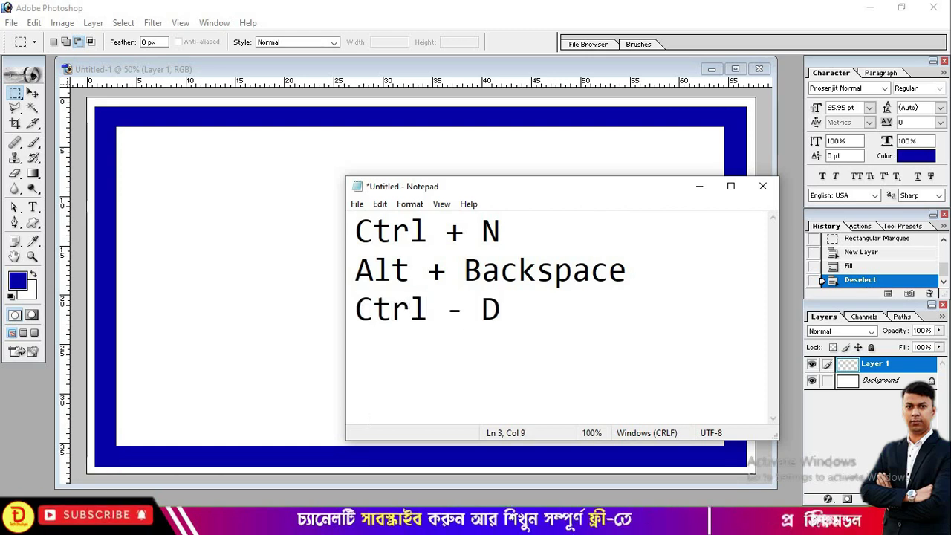
key(BackSpace)
key(BackSpace)
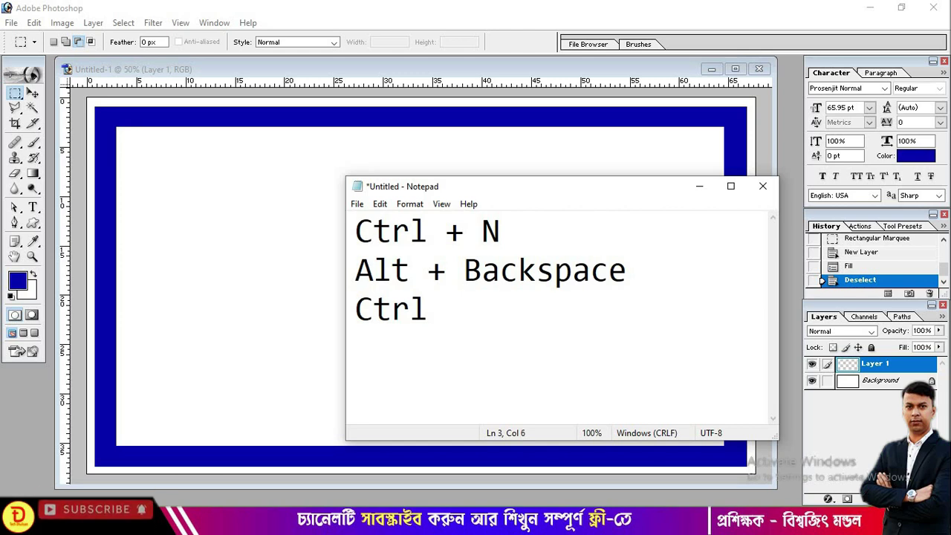
text(+)
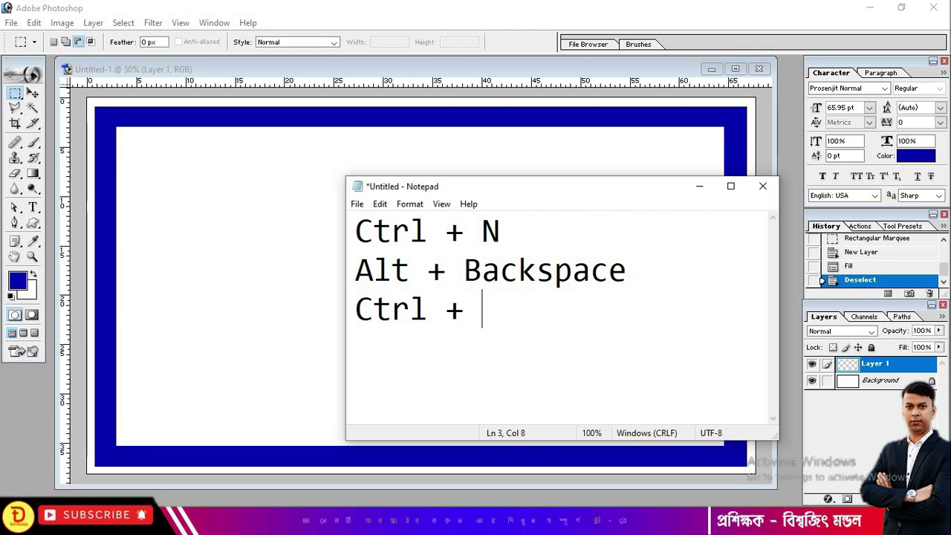
text( D)
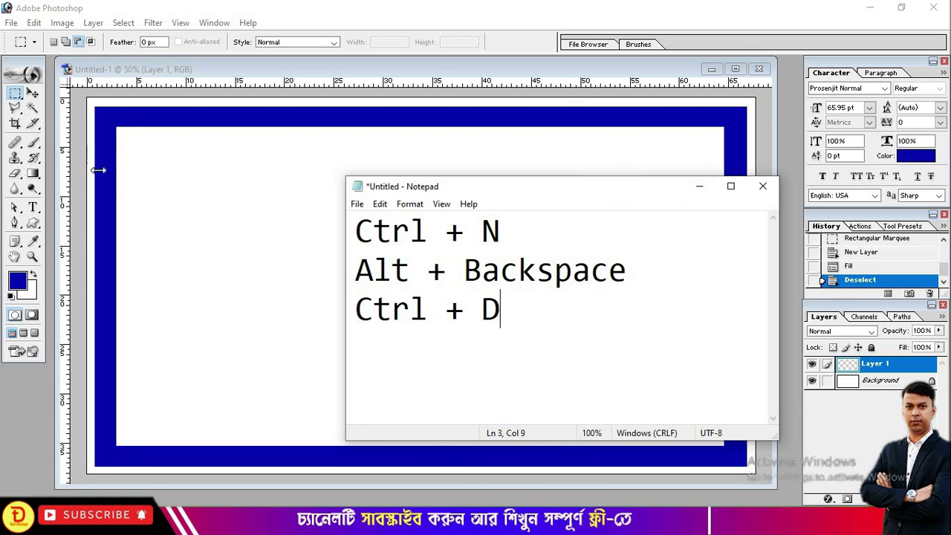
click(700, 187)
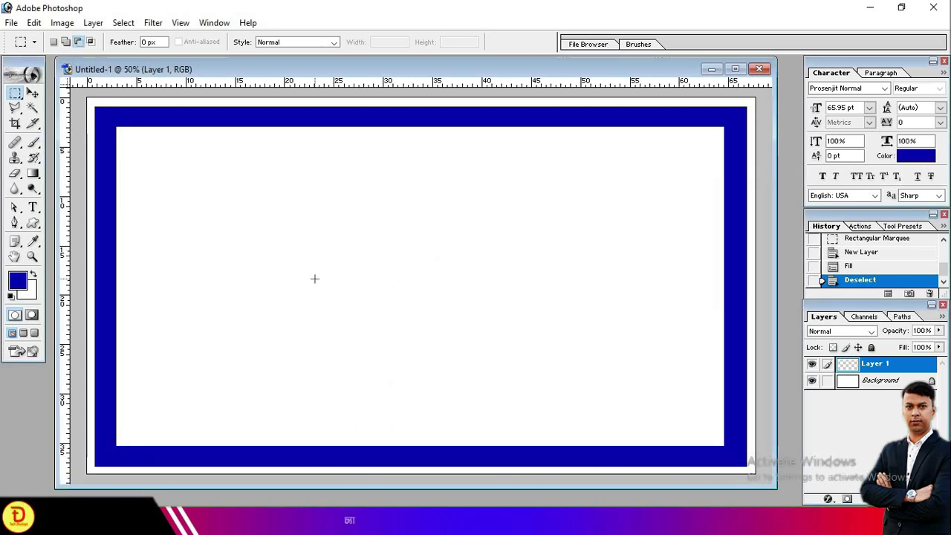
Select the Custom Shape tool in Paths mode and open its shape picker
click(33, 94)
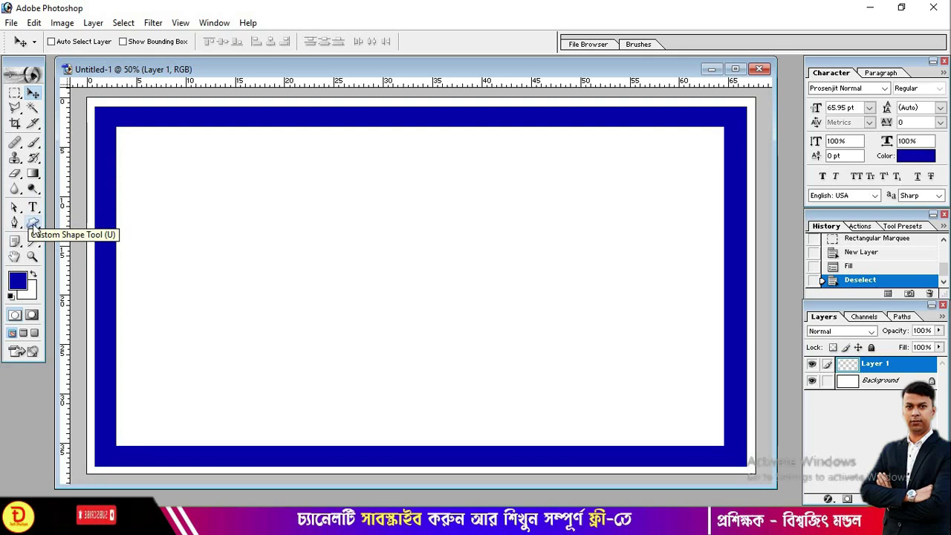
click(33, 225)
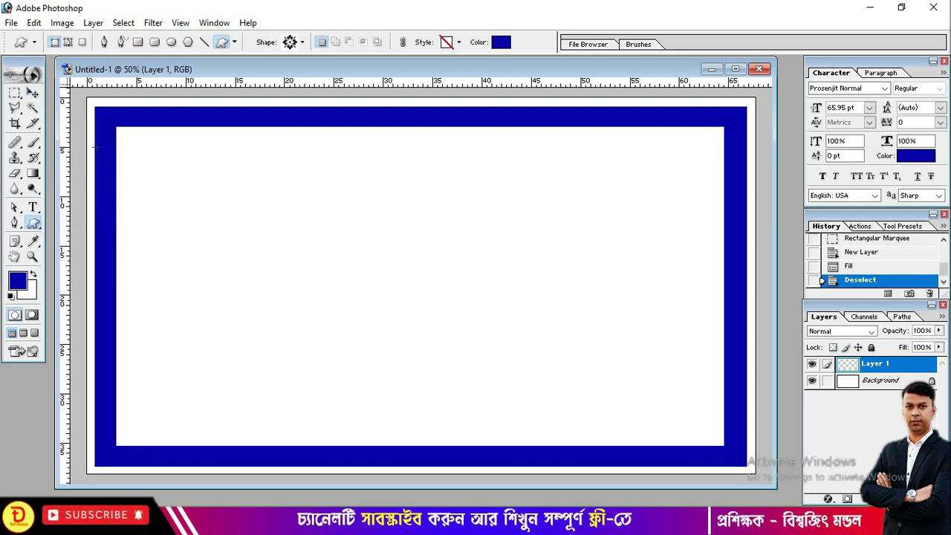
click(138, 41)
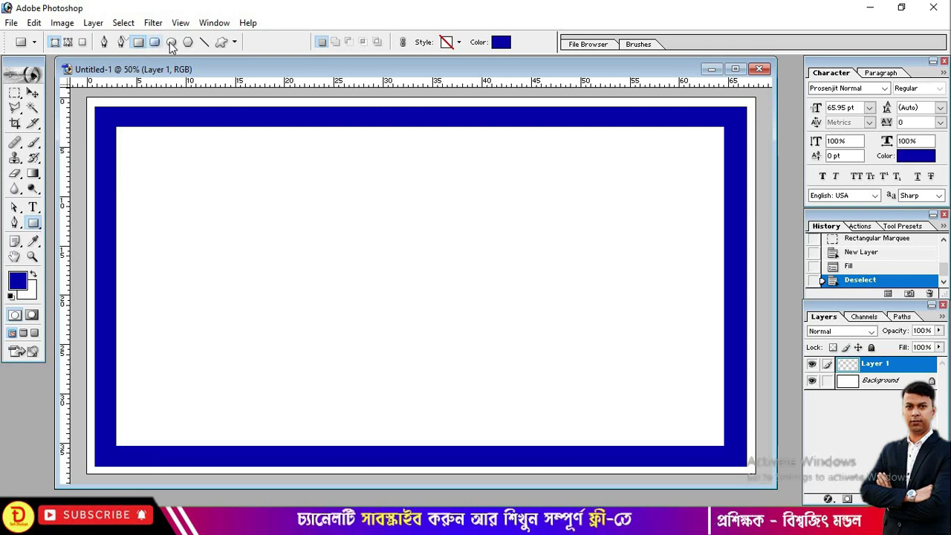
click(138, 41)
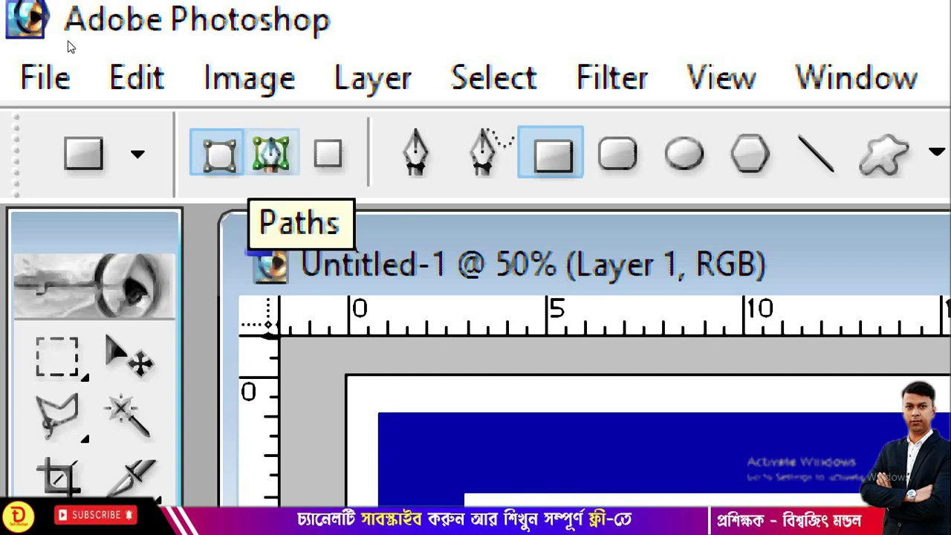
click(272, 154)
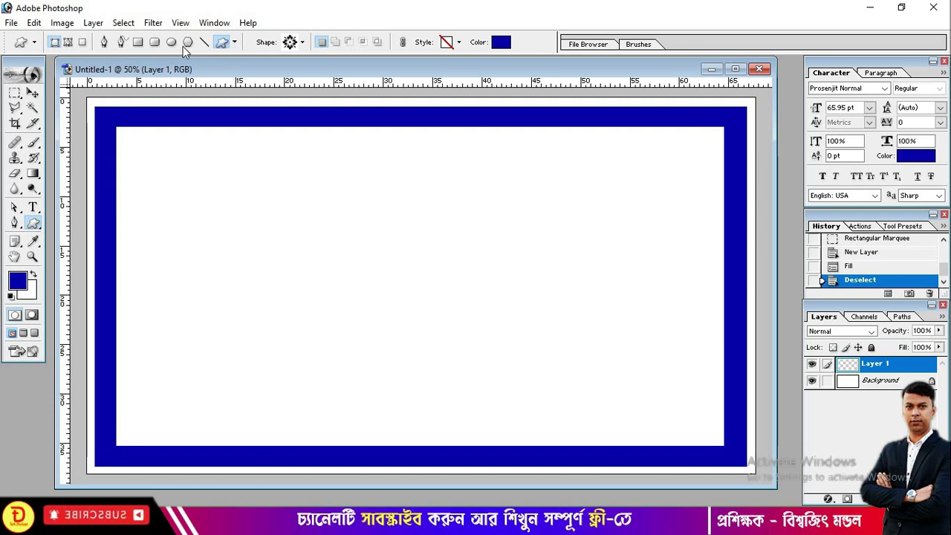
click(137, 42)
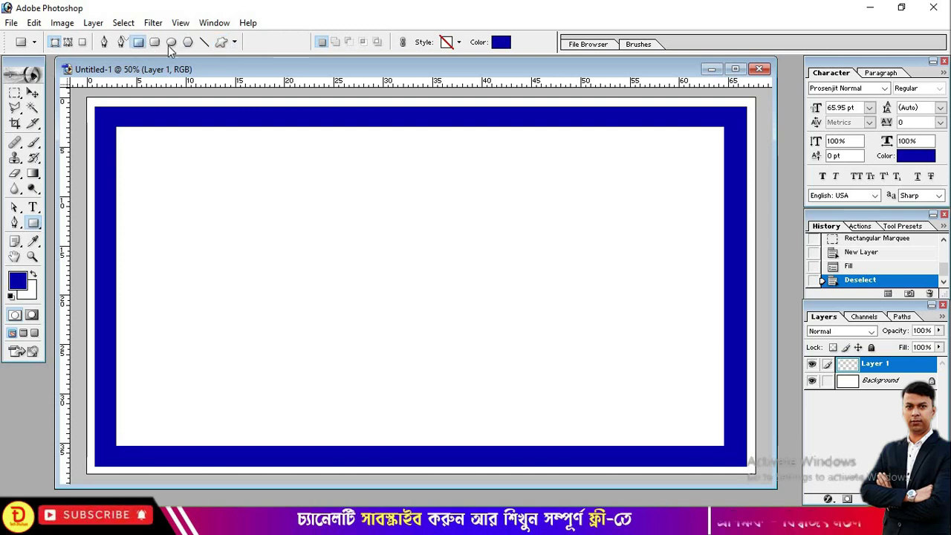
click(221, 41)
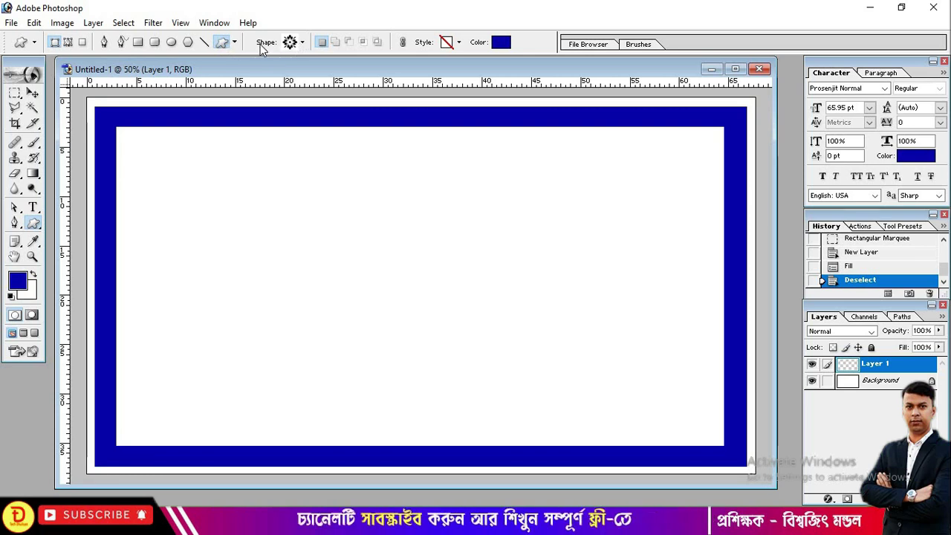
click(303, 42)
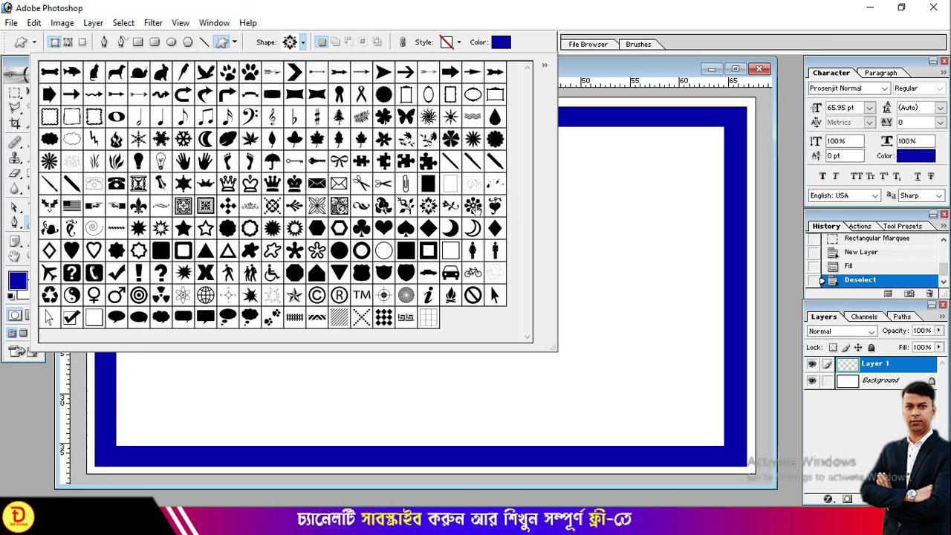
Choose the ornamental flower shape and draw it in the blue border's top-left corner
double_click(430, 210)
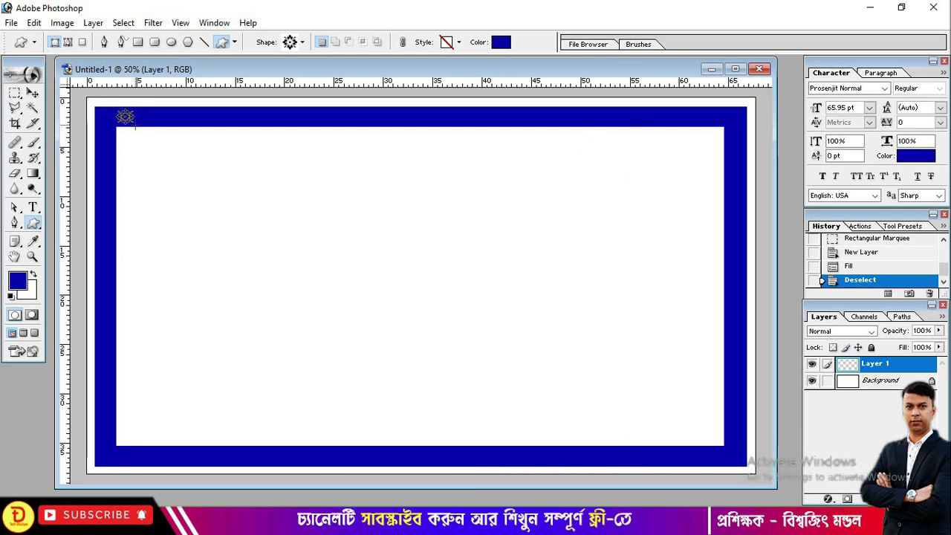
drag(135, 126, 135, 128)
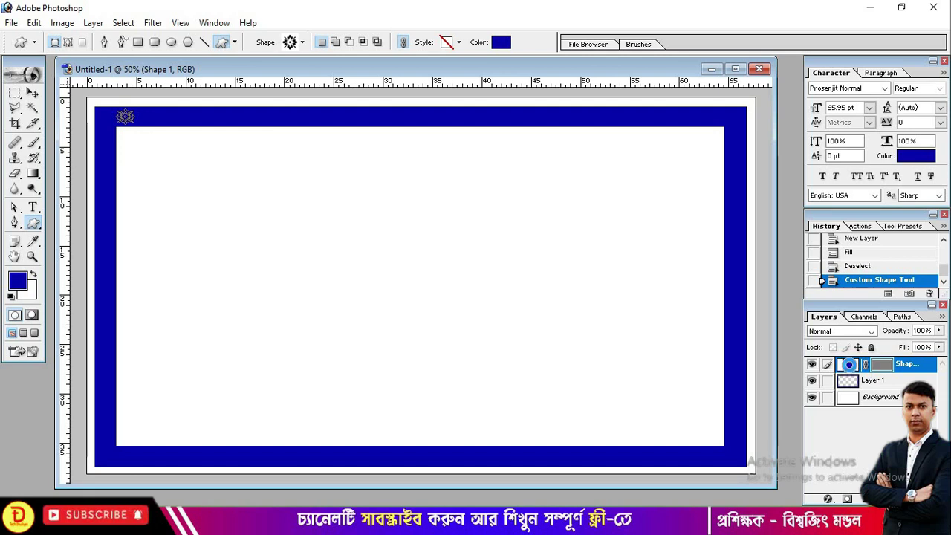
Change the Shape 1 flower's fill colour to pure white (FFFFFF)
double_click(849, 363)
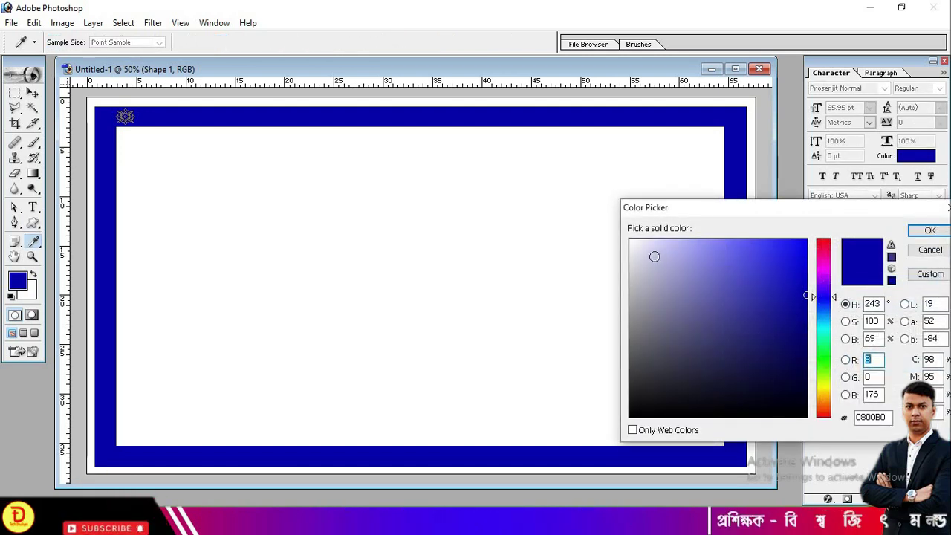
drag(655, 256, 629, 238)
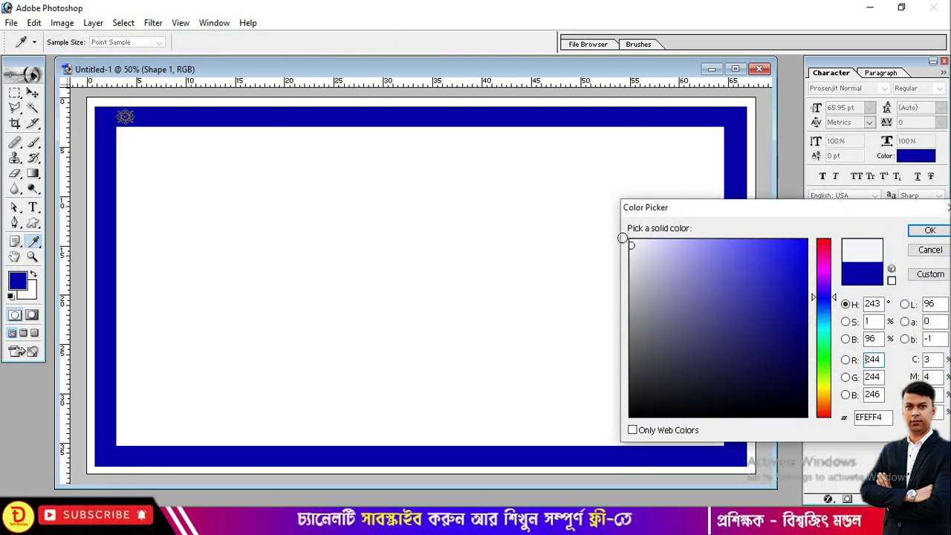
click(929, 232)
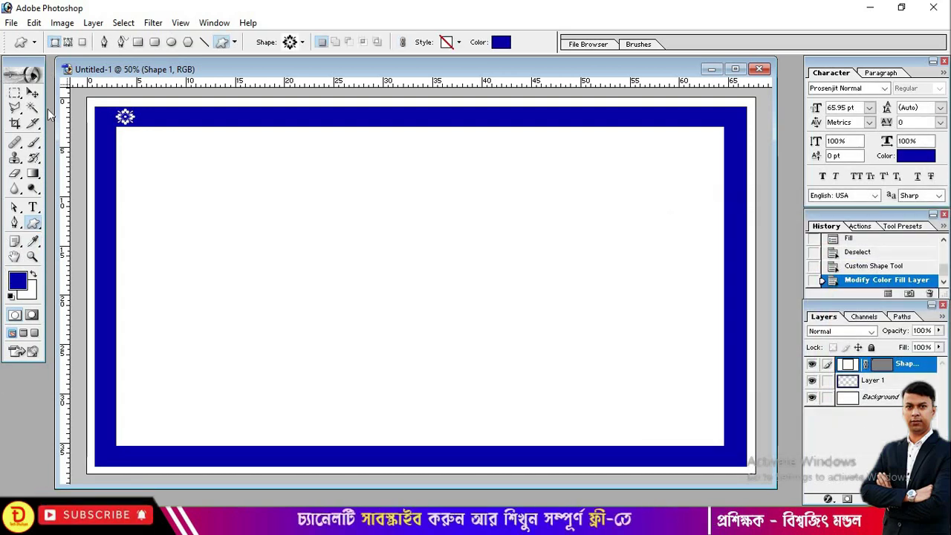
Nudge the white flower two steps left with the Move tool
key(v)
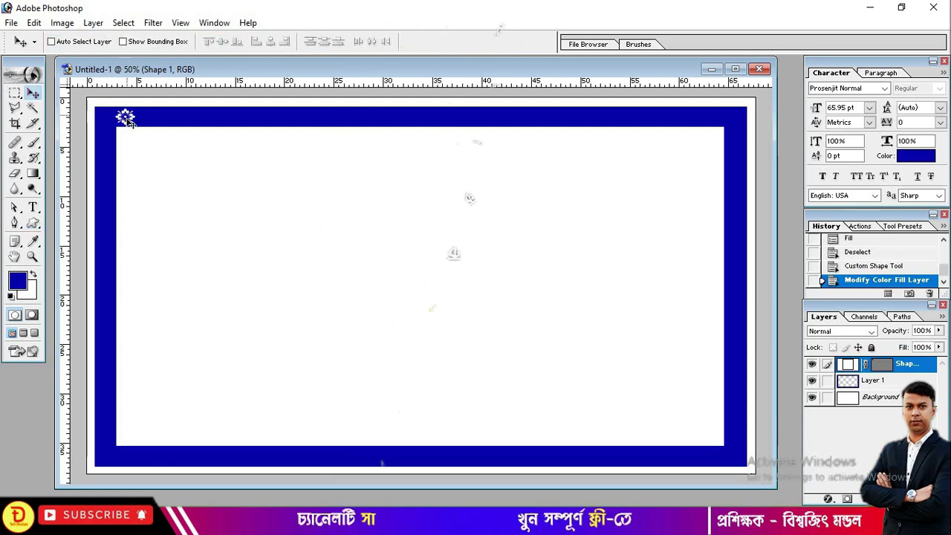
key(Left)
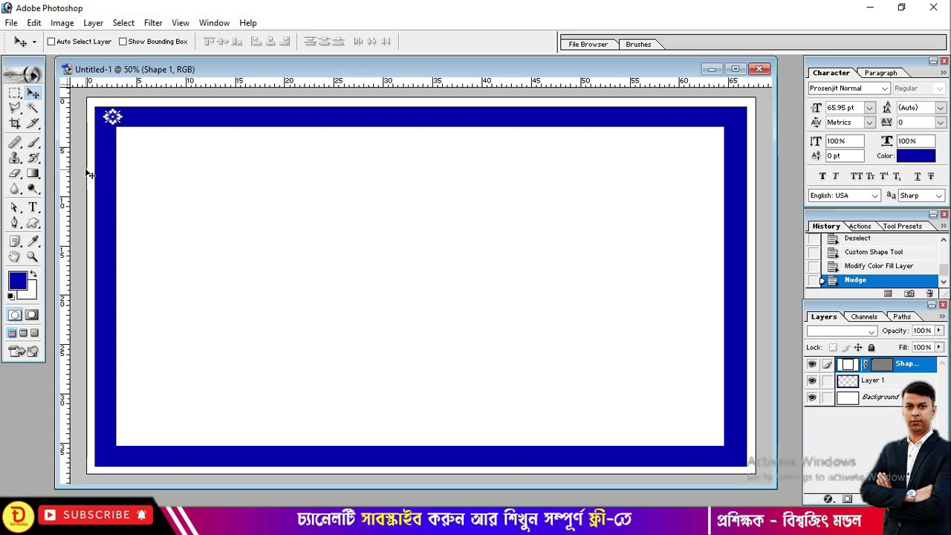
key(Left)
key(Left)
key(Left)
Zoom in on the top-left flower and narrow it to about 90% width
key(ctrl+0)
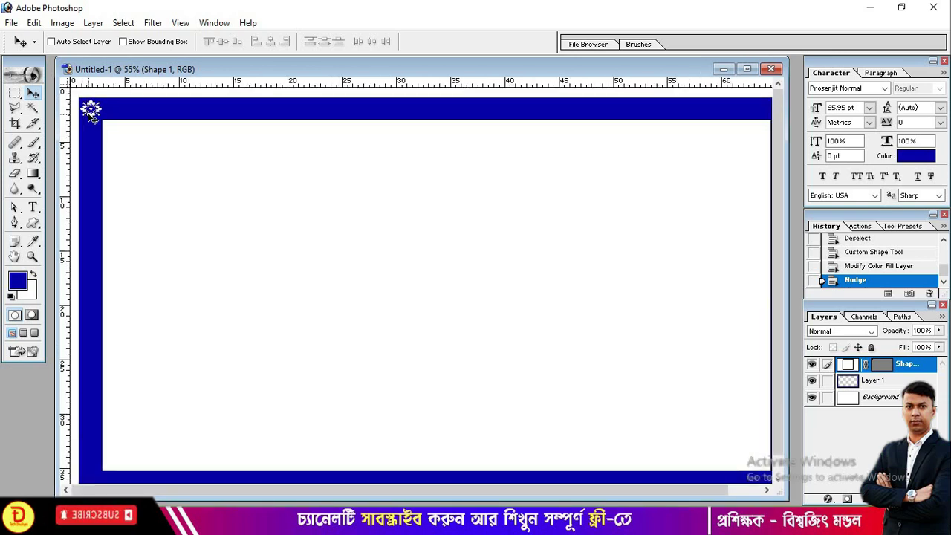
key(ctrl+alt+0)
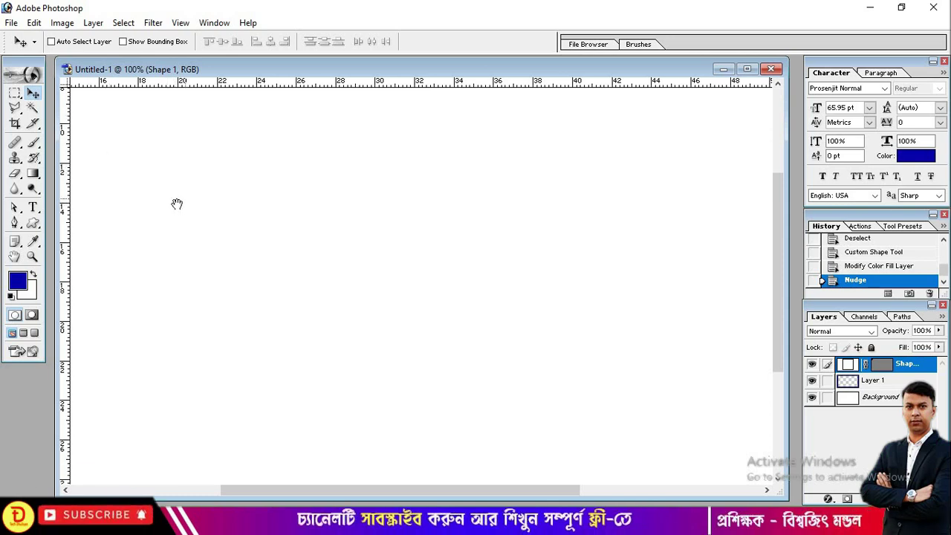
mouse_move(177, 204)
mouse_down()
mouse_move(375, 337)
mouse_move(488, 378)
mouse_up()
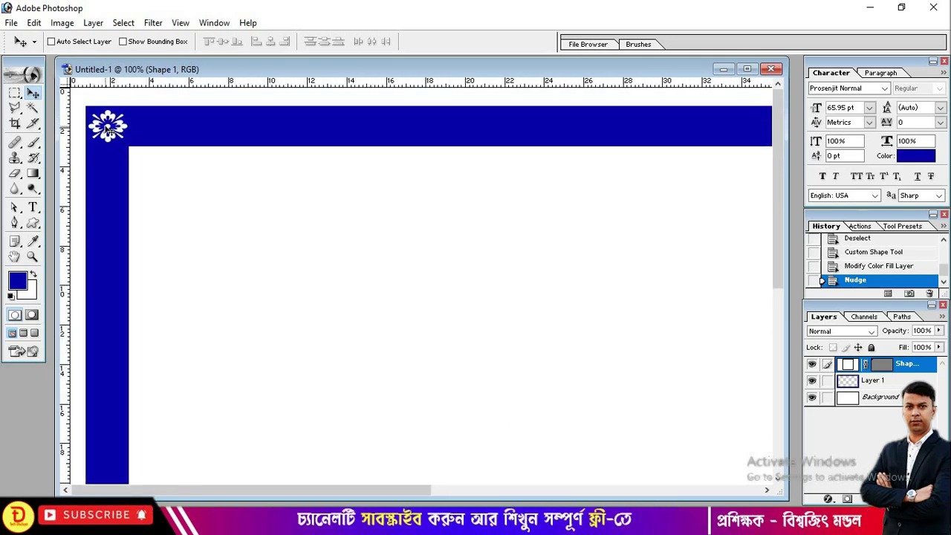
key(ctrl+plus)
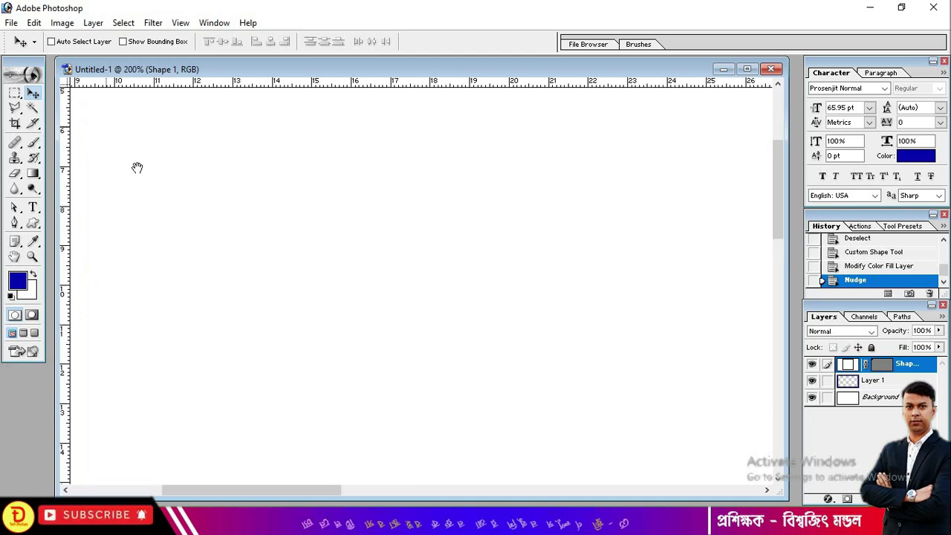
mouse_move(136, 166)
mouse_down()
mouse_move(530, 315)
mouse_move(652, 326)
mouse_up()
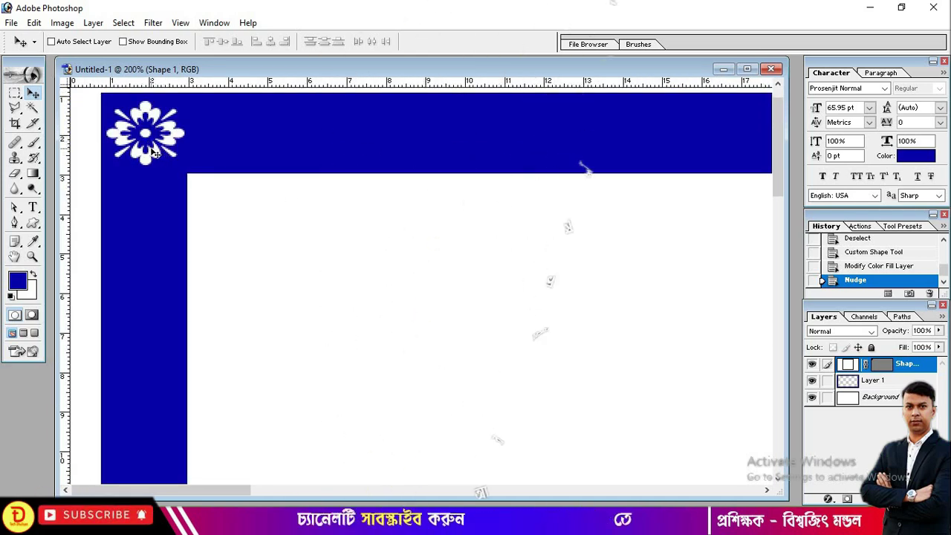
key(ctrl+t)
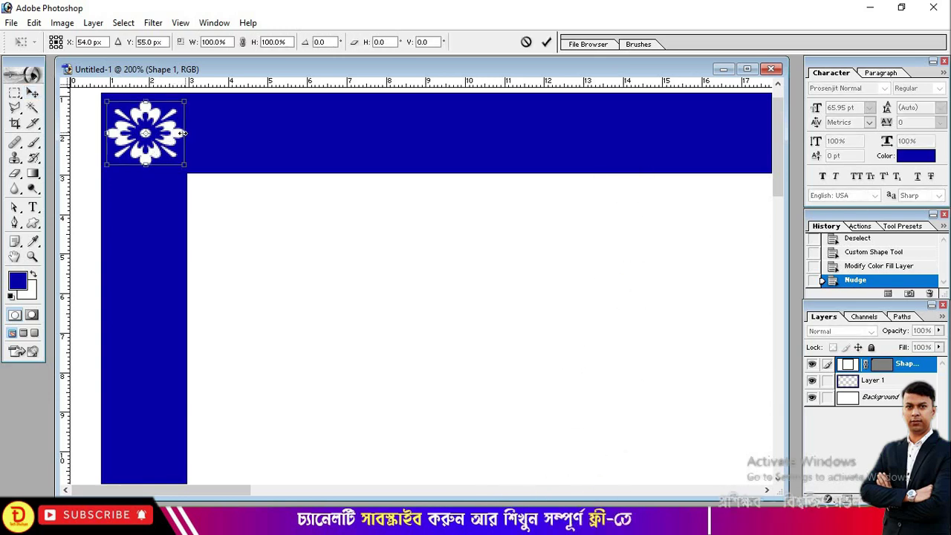
drag(186, 132, 178, 133)
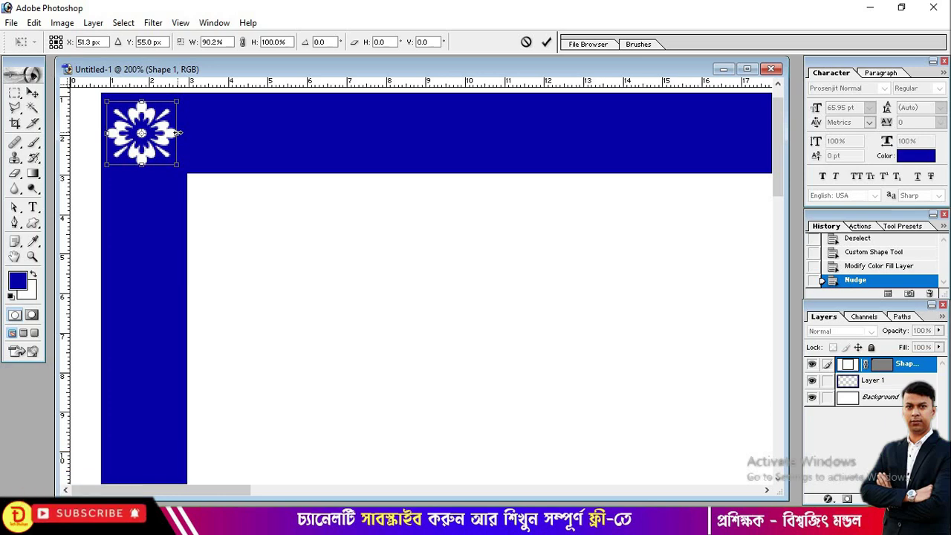
key(Return)
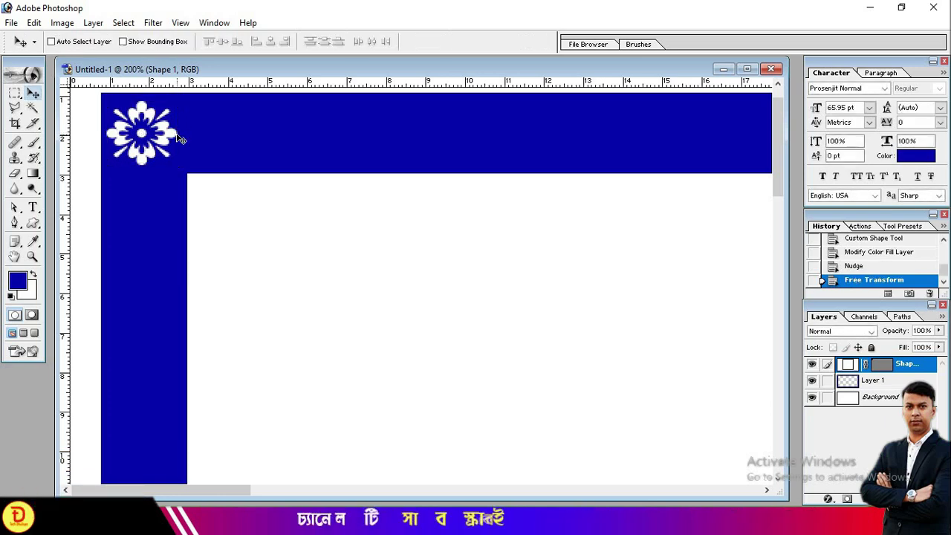
Fit the canvas, nudge the flower one more step left, and bring up the notes
key(ctrl+minus)
key(ctrl+minus)
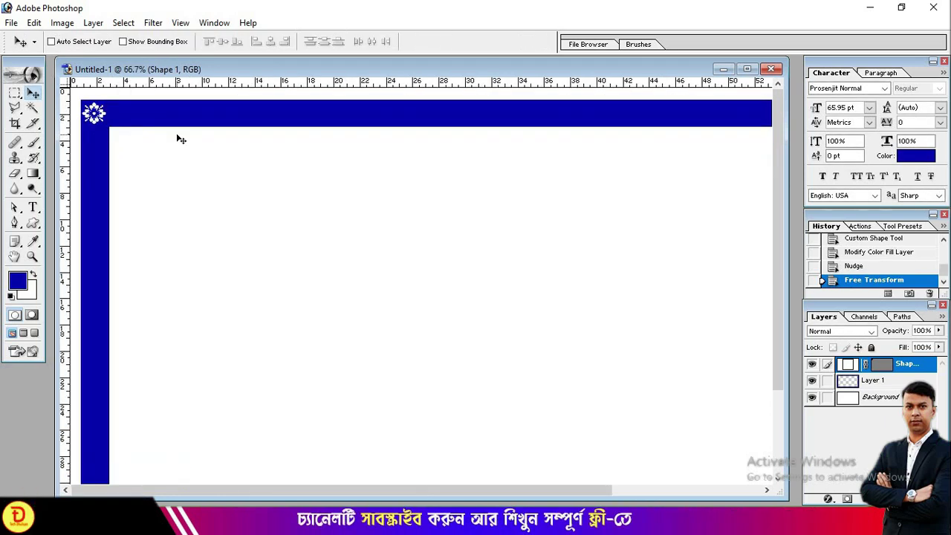
key(ctrl+minus)
key(ctrl+minus)
key(ctrl+0)
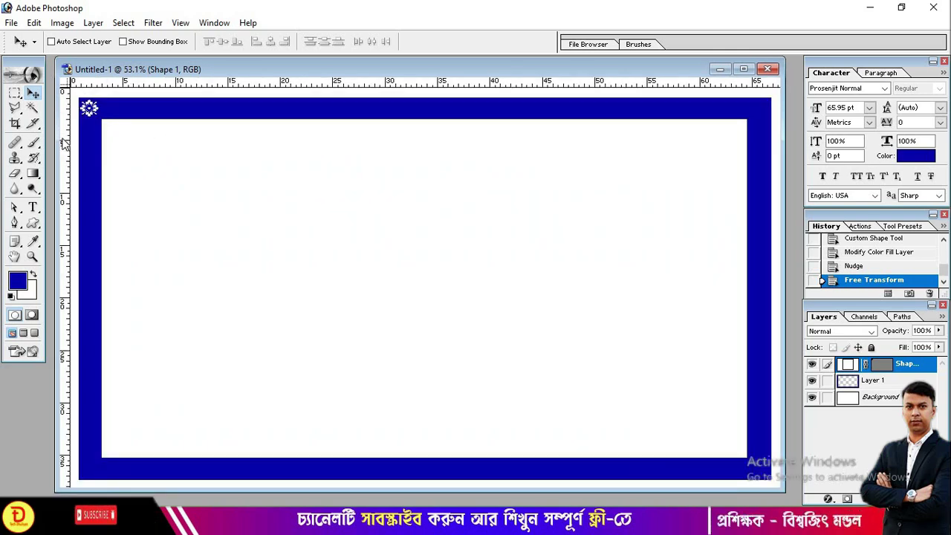
key(Left)
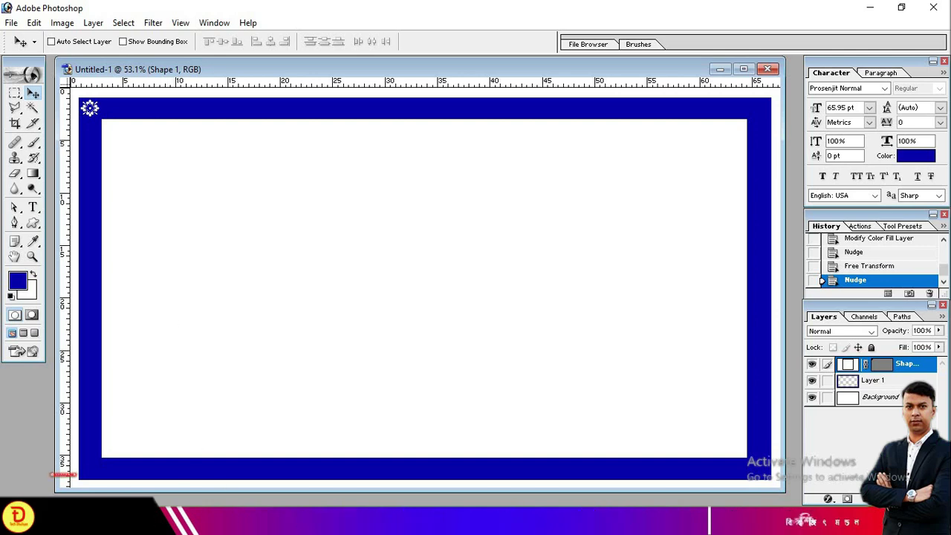
key(alt+Tab)
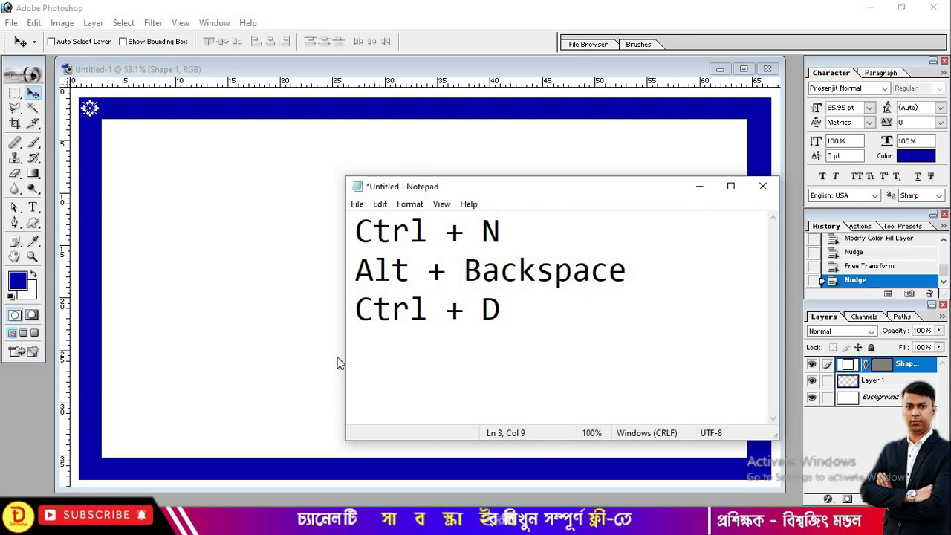
Add a 'Ctrl + T' line to the shortcut notes and minimize Notepad
key(Return)
text(Ctr)
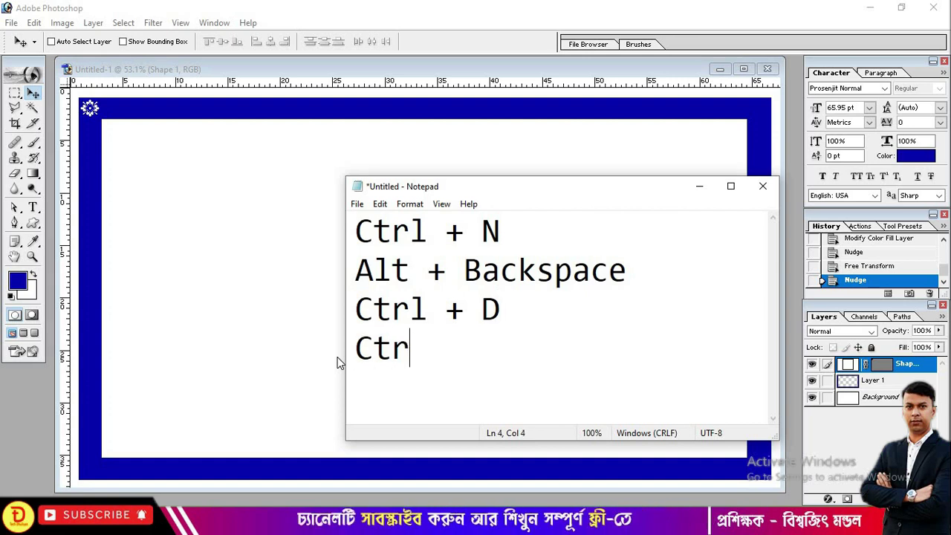
text(l + )
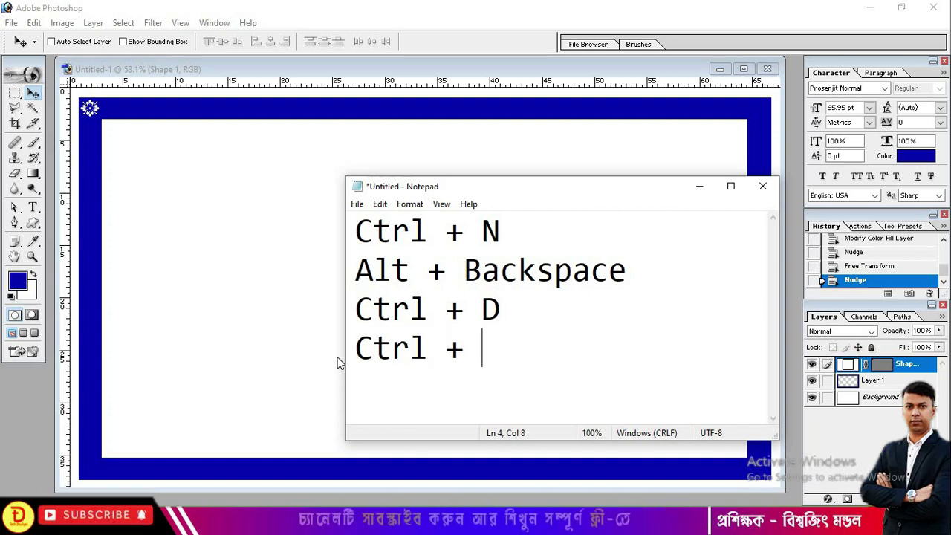
text(T)
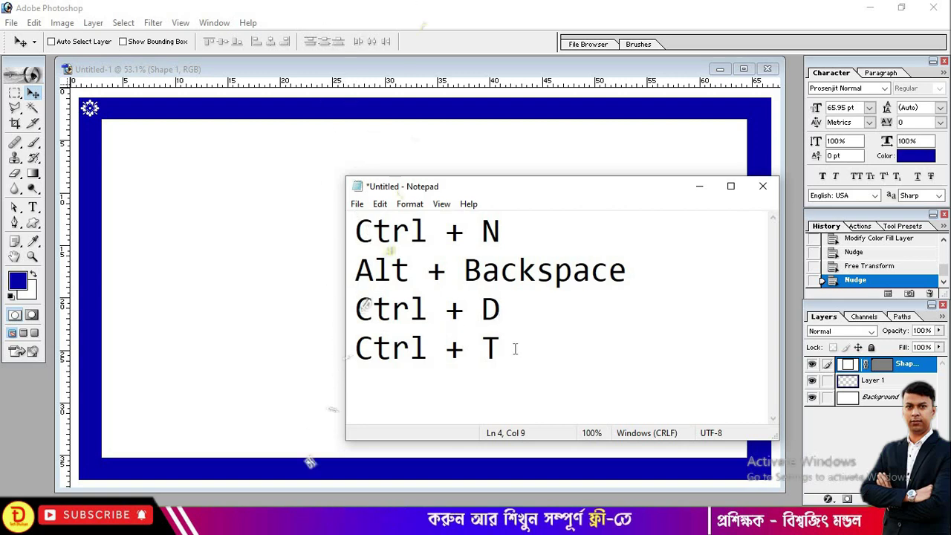
click(699, 186)
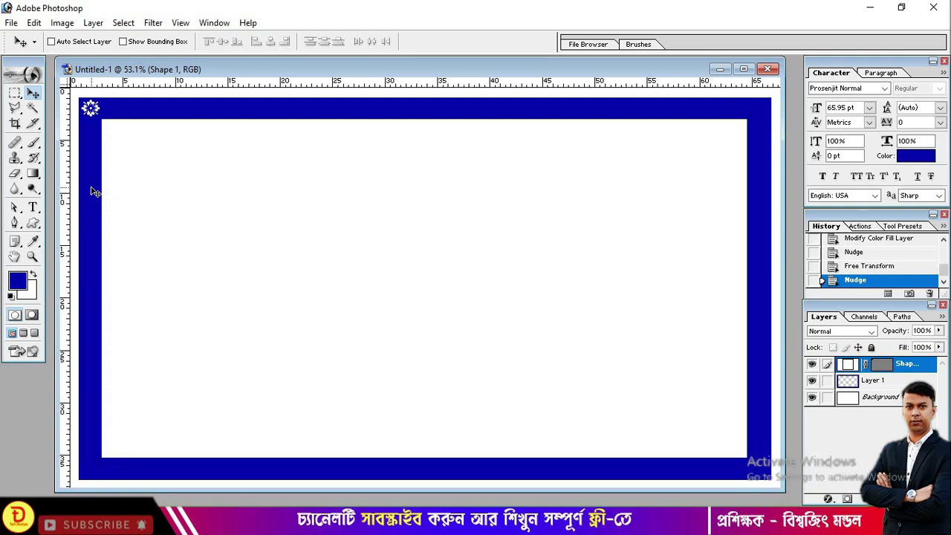
Duplicate the flower with Ctrl+J and record 'Ctrl + J' in the shortcut notes
key(ctrl+j)
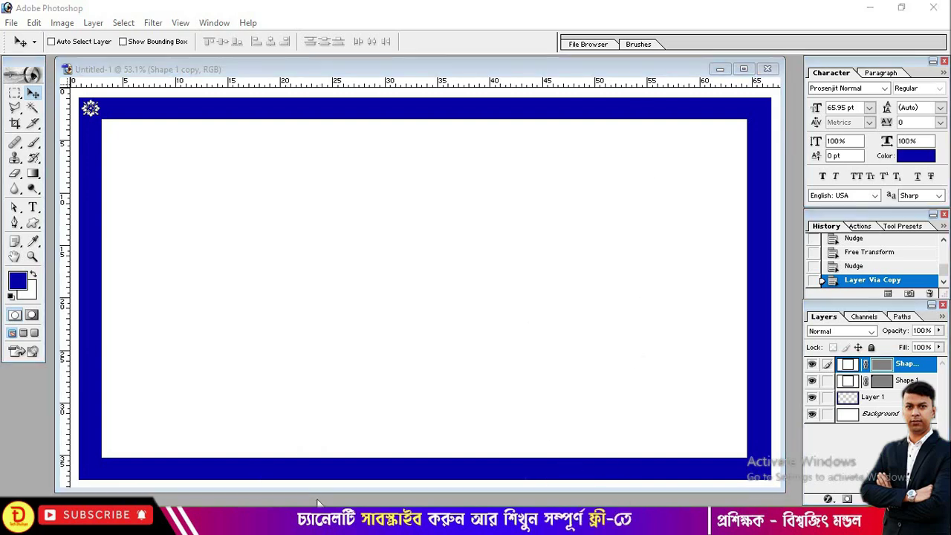
key(alt+Tab)
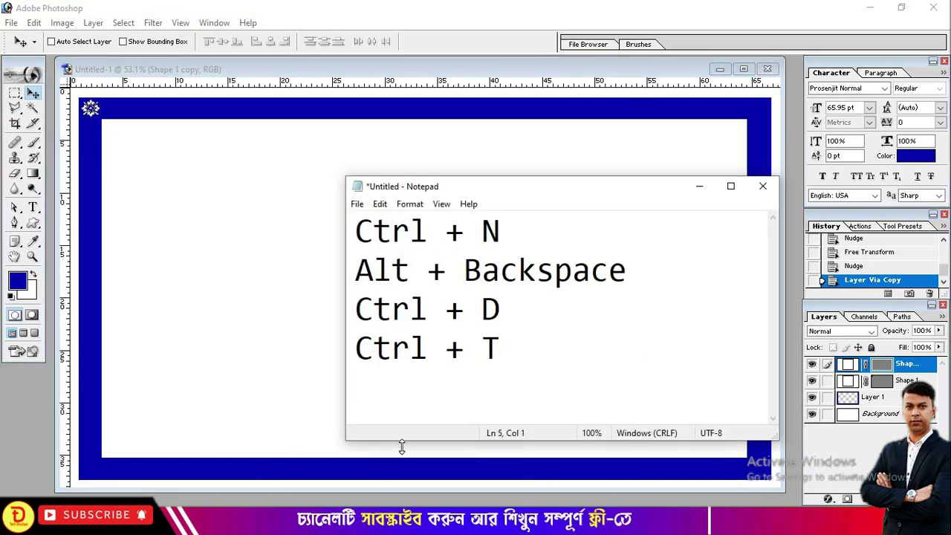
text(Ctrl)
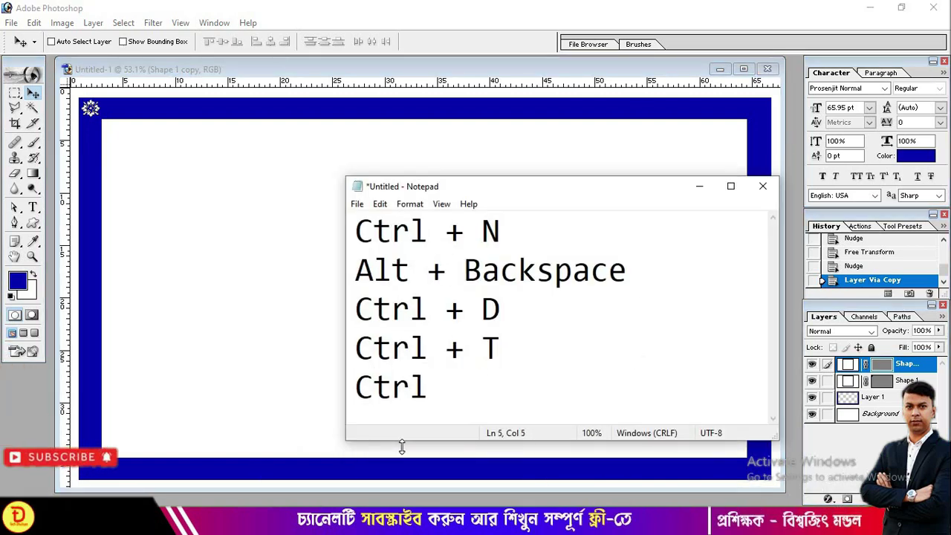
text( + J)
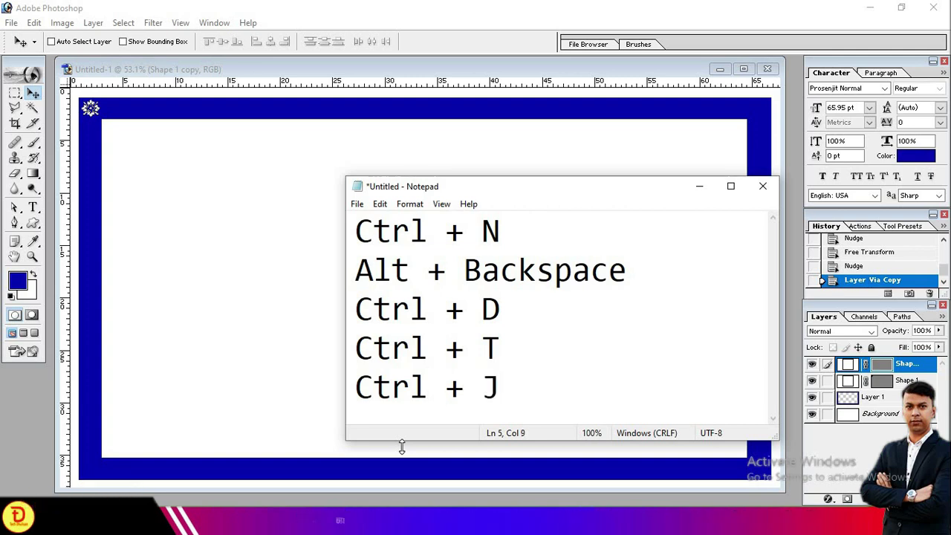
key(Return)
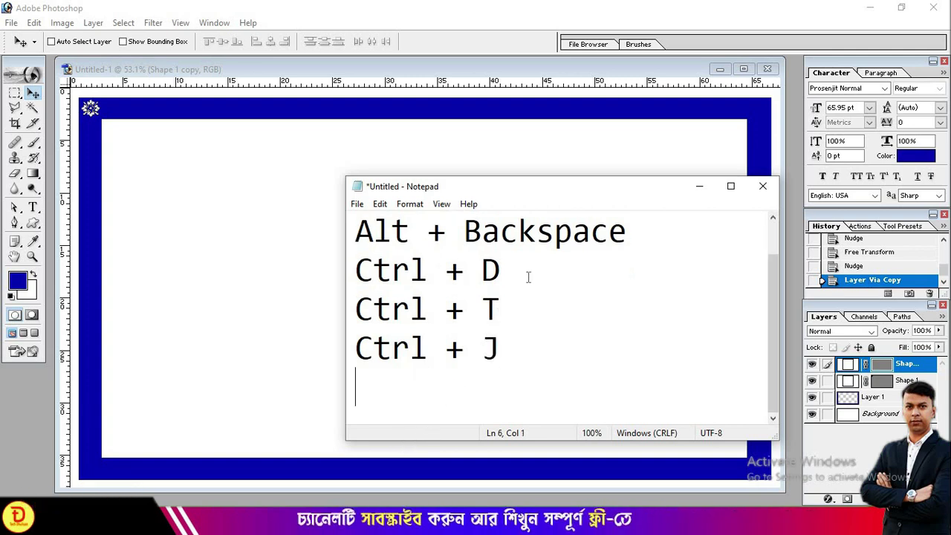
click(699, 187)
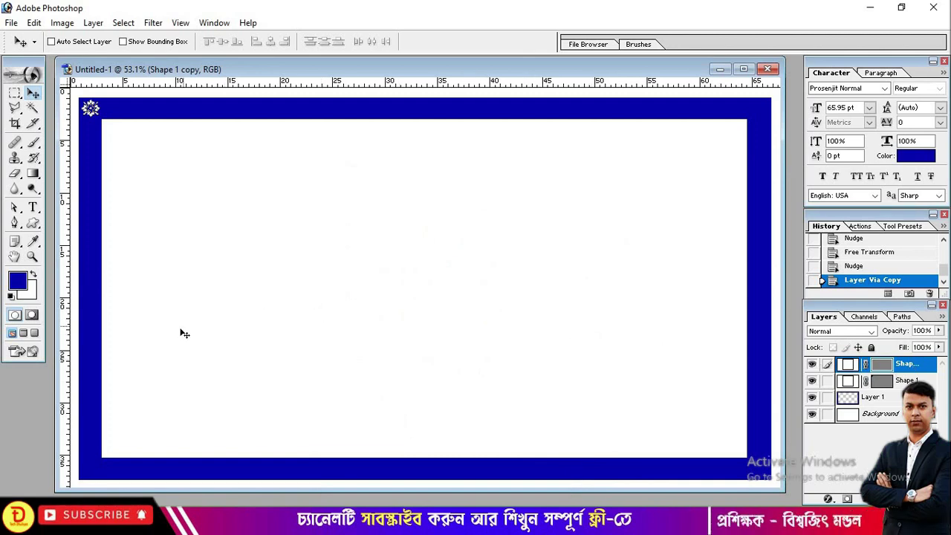
click(313, 495)
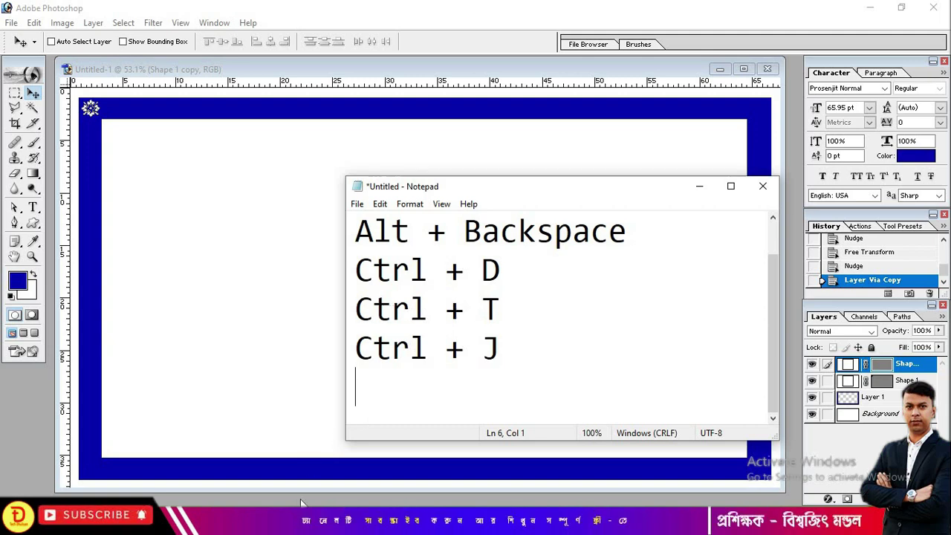
click(158, 342)
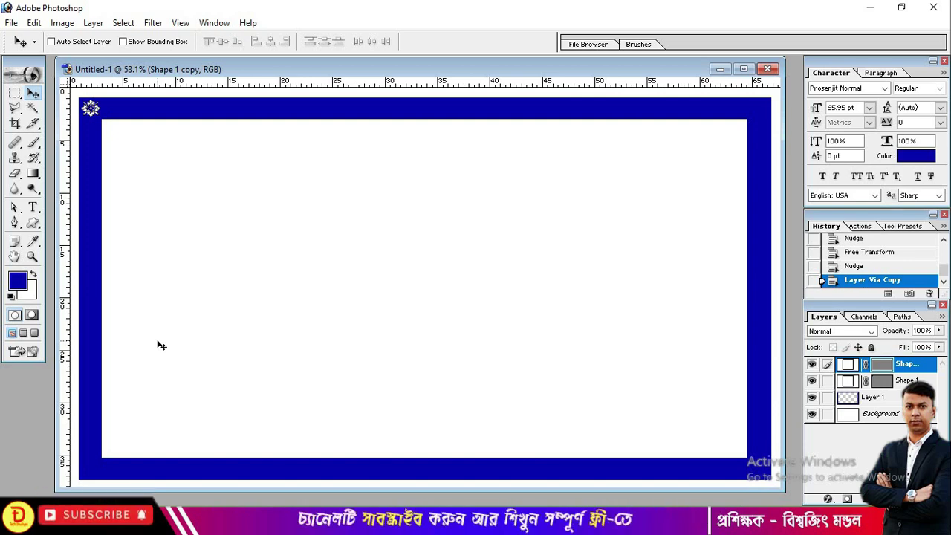
Transform the copied flower a Shift+Right step beside the original, then switch to the notes
key(ctrl+t)
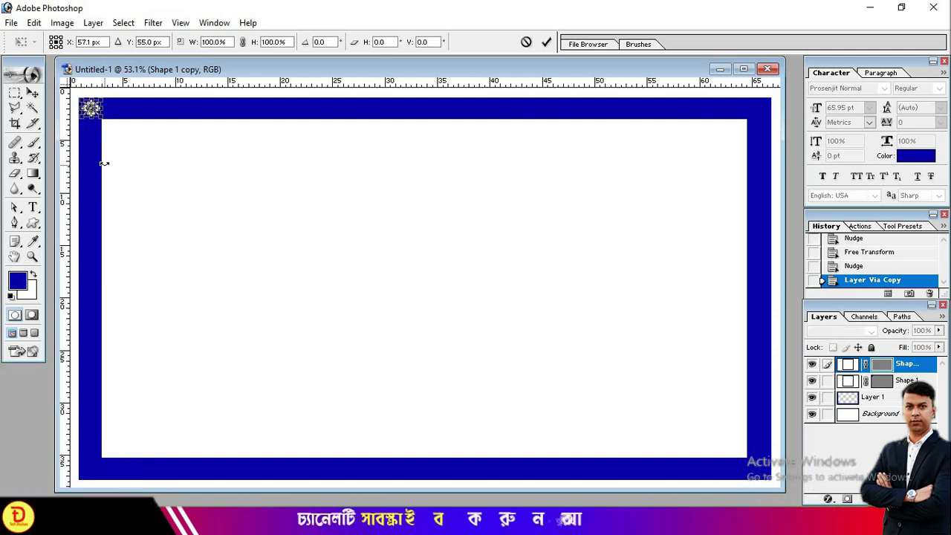
key(shift+Right)
key(shift+Right)
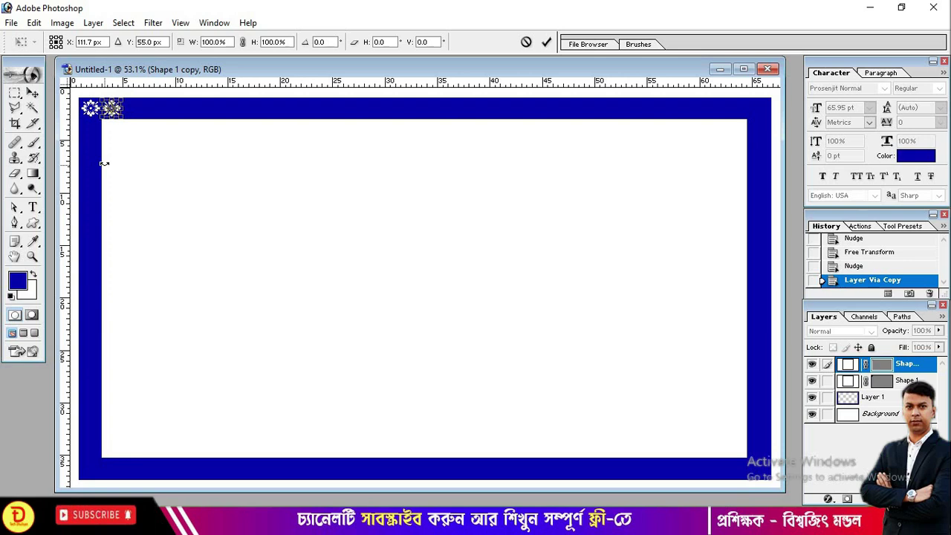
key(Return)
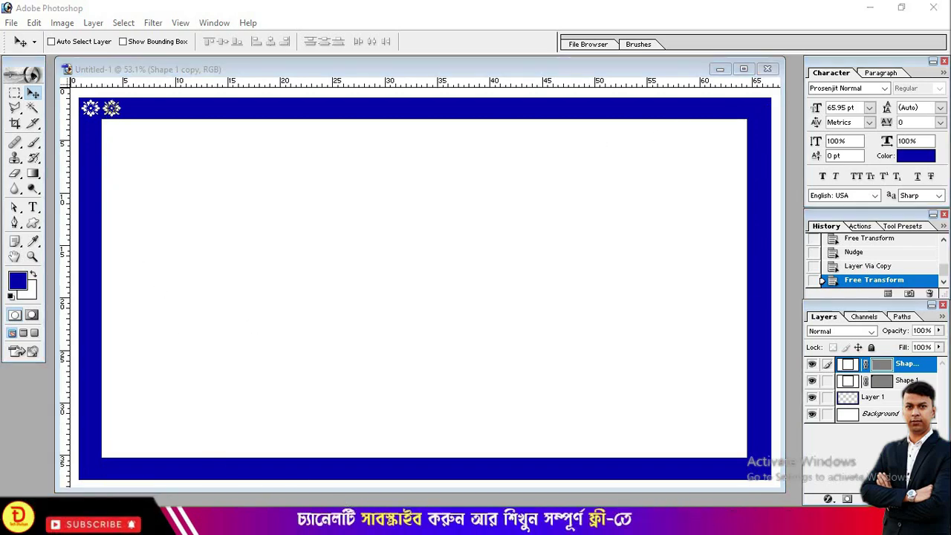
key(alt+Tab)
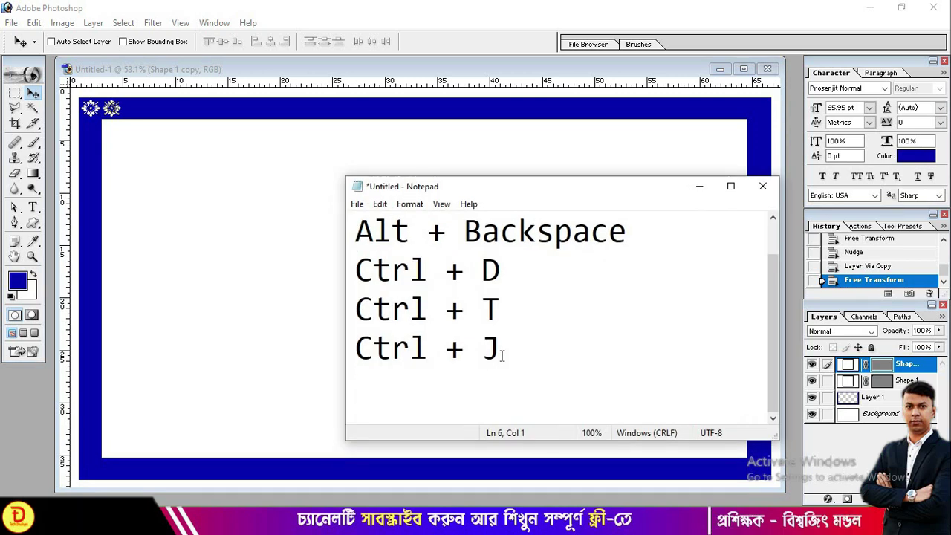
Type 'Ctrl+Shift+Alt+T' on the notes' fifth line
text(C)
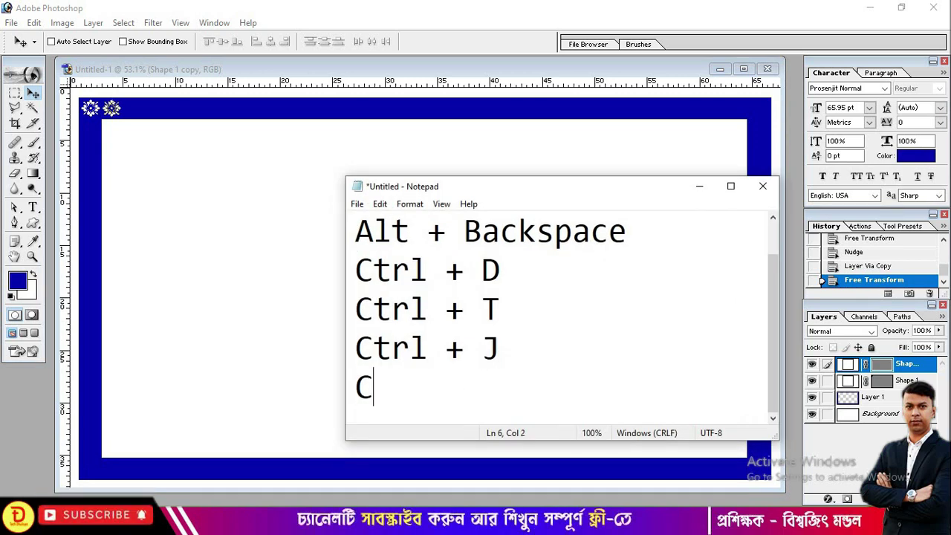
text(trl)
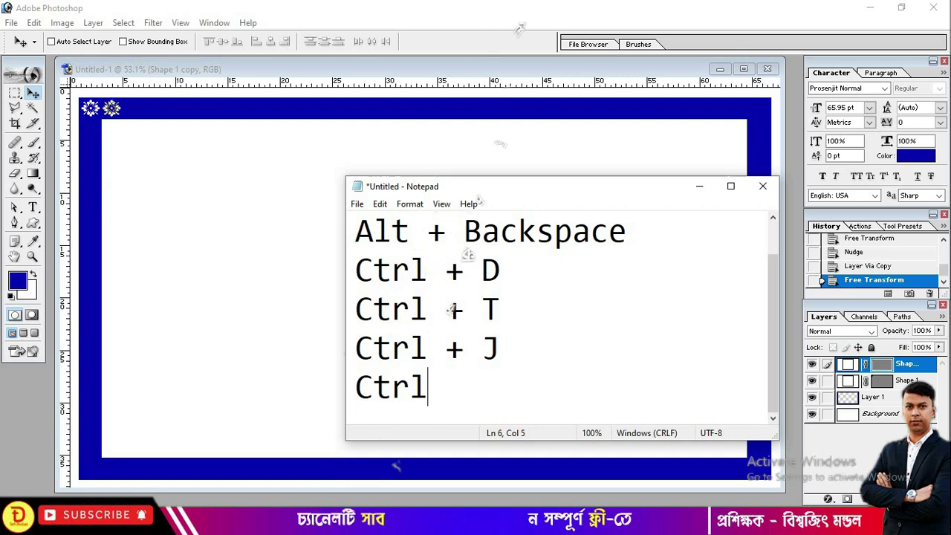
text(+)
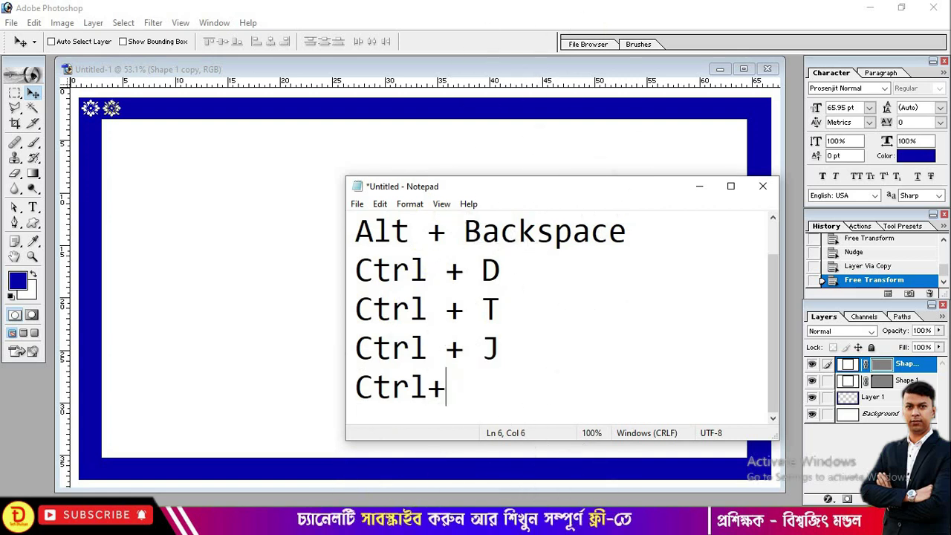
text(Sh)
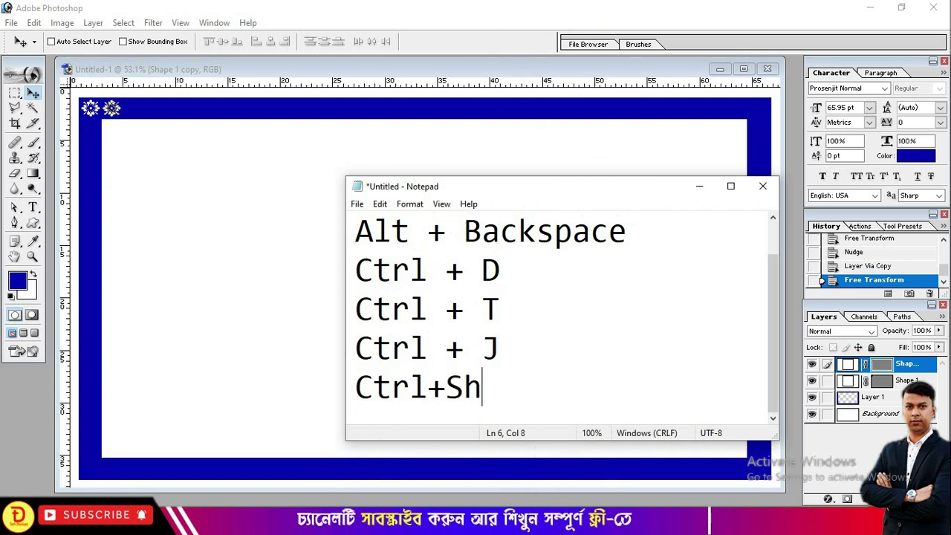
text(ift)
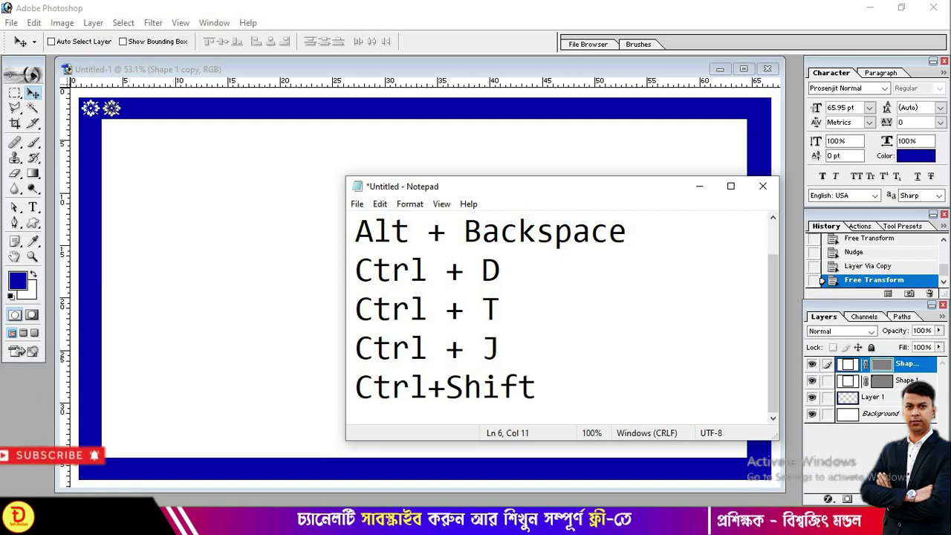
text(+Al)
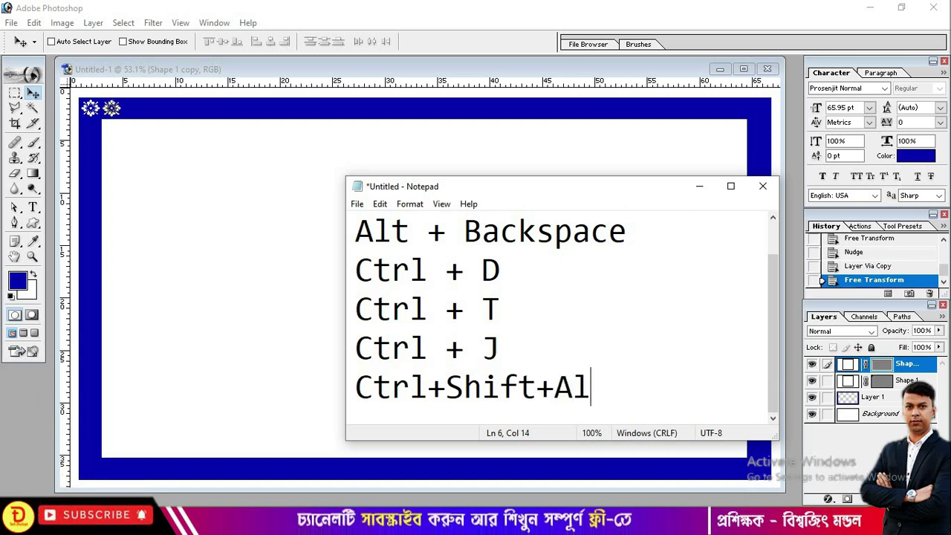
text(t+)
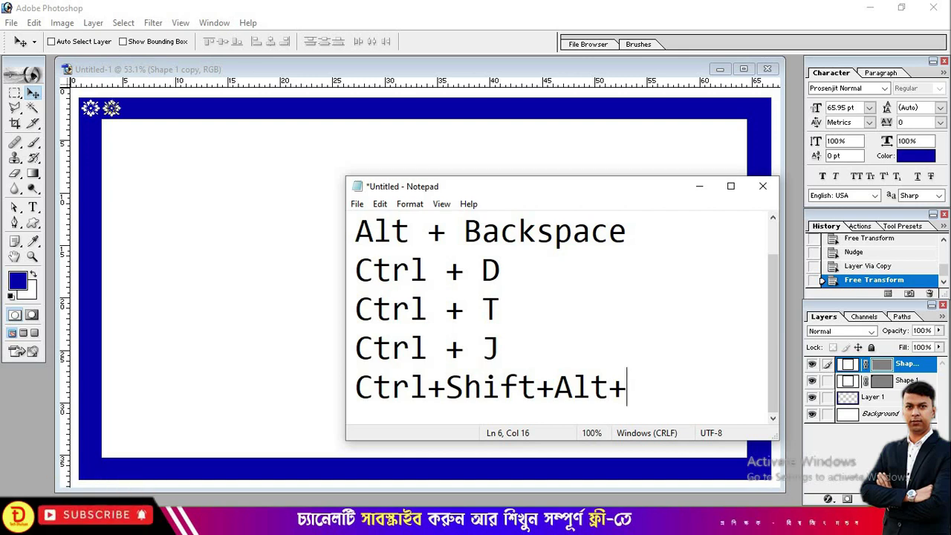
text(T)
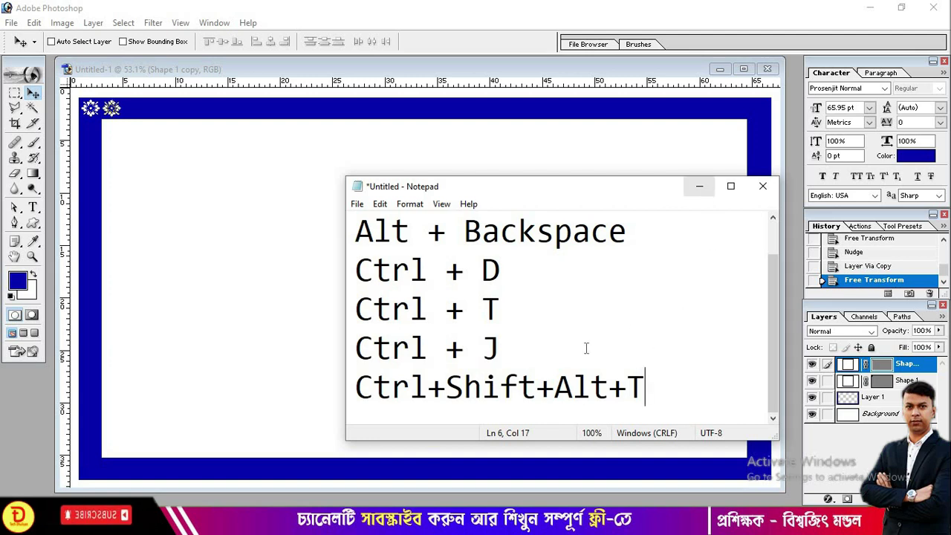
Hide the notes and repeat Ctrl+Shift+Alt+T six times to extend the top flower row
click(700, 187)
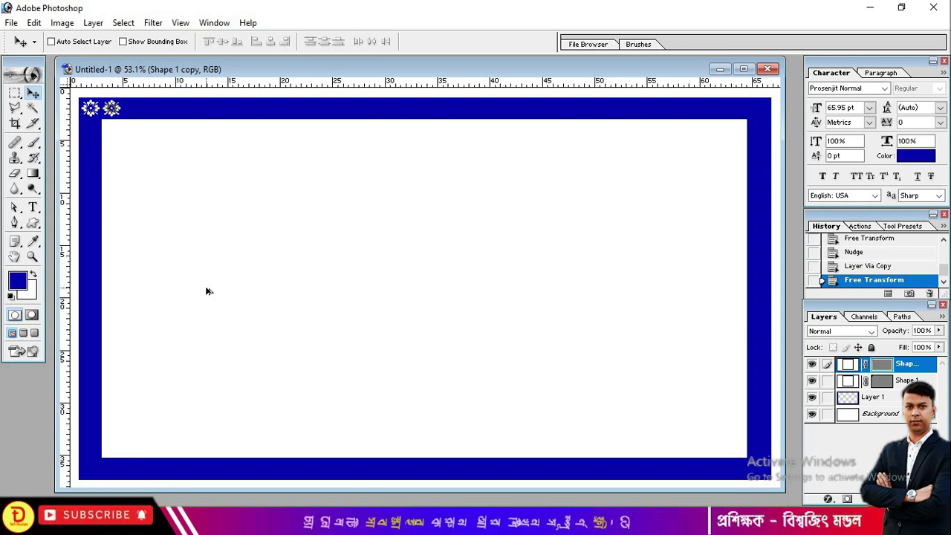
key(ctrl+shift+alt+t)
key(ctrl+shift+alt+t)
key(ctrl+shift+alt+t)
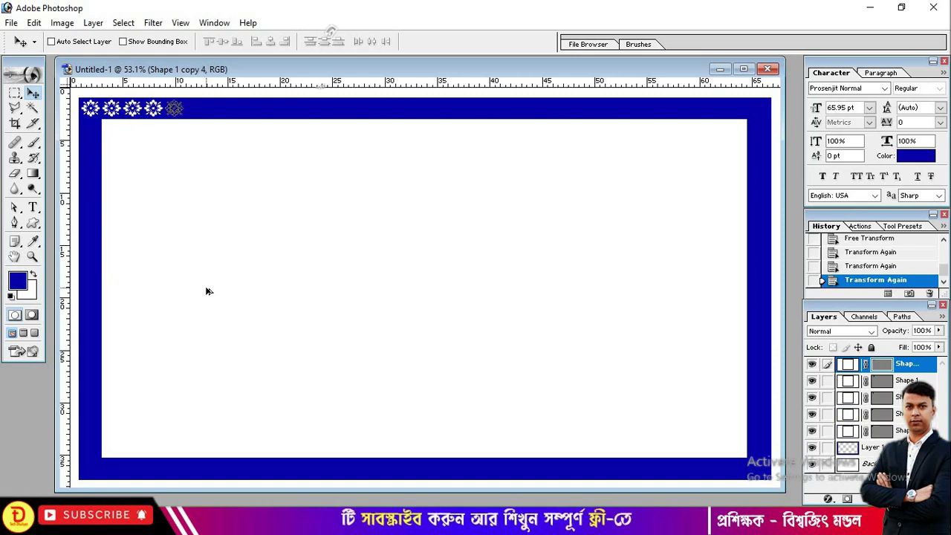
key(ctrl+shift+alt+t)
key(ctrl+shift+alt+t)
key(ctrl+shift+alt+t)
key(ctrl+shift+alt+t)
key(ctrl+shift+alt+t)
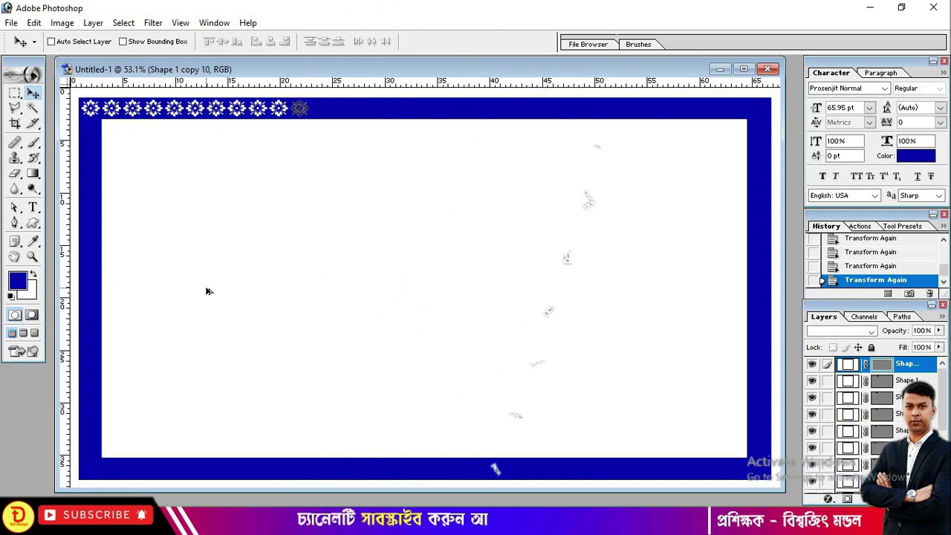
key(ctrl+shift+alt+t)
key(ctrl+shift+alt+t)
key(ctrl+shift+alt+t)
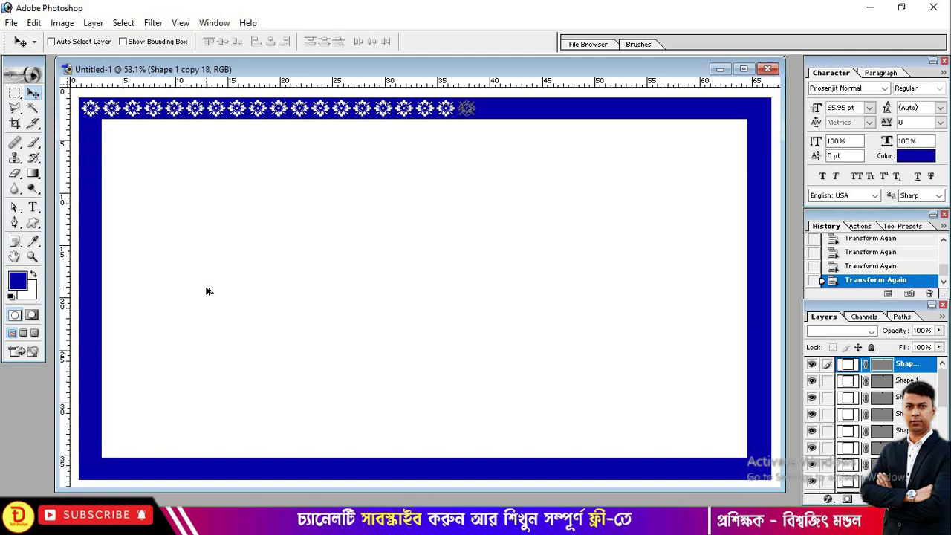
key(ctrl+shift+alt+t)
key(ctrl+shift+alt+t)
key(ctrl+shift+alt+t)
key(ctrl+shift+alt+t)
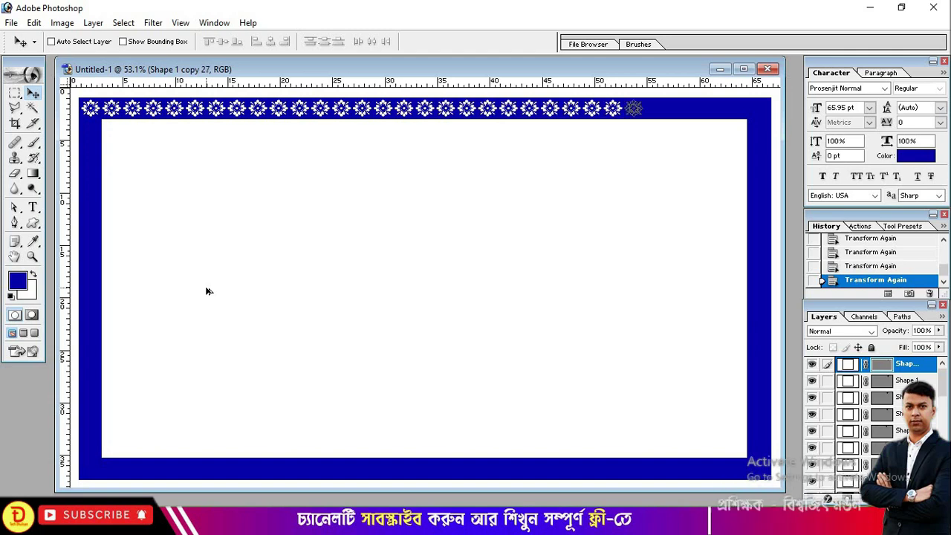
key(ctrl+shift+alt+t)
key(ctrl+shift+alt+t)
key(ctrl+shift+alt+t)
key(ctrl+shift+alt+t)
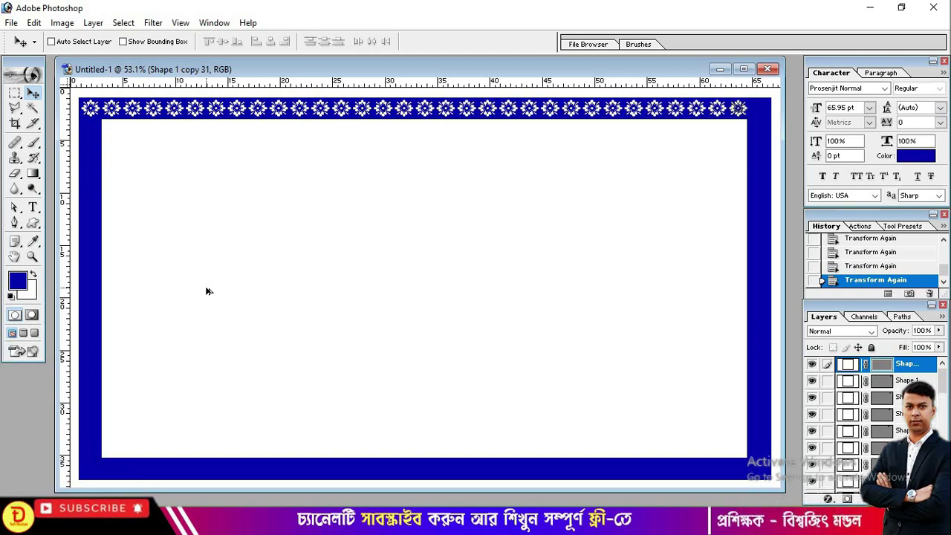
key(ctrl+shift+alt+t)
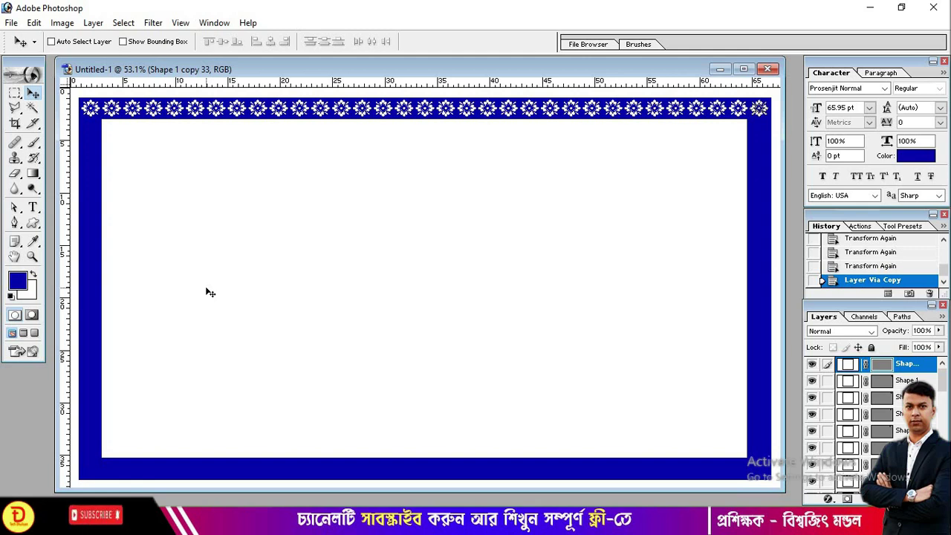
Shift a flower copy down the right border, repeat the transform, and nudge the corner flower down
key(ctrl+t)
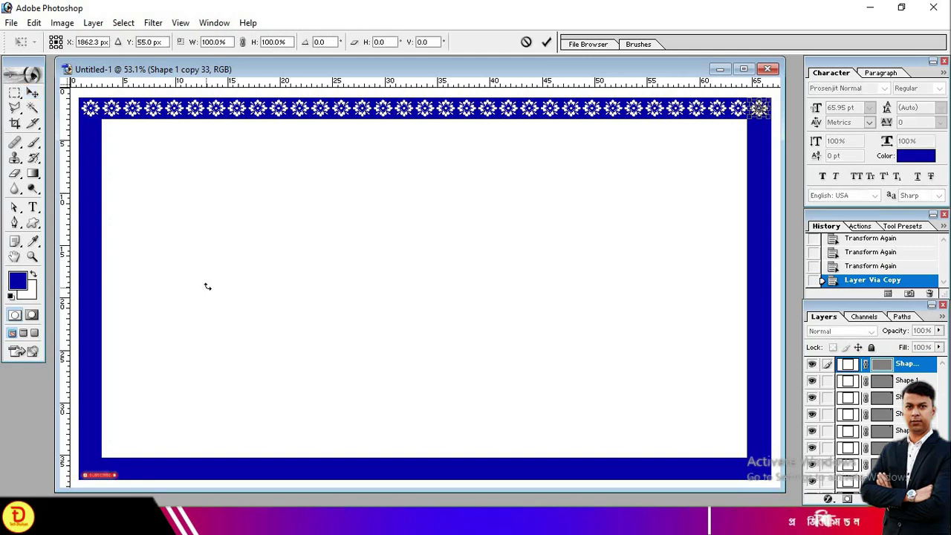
key(shift+Down)
key(shift+Down)
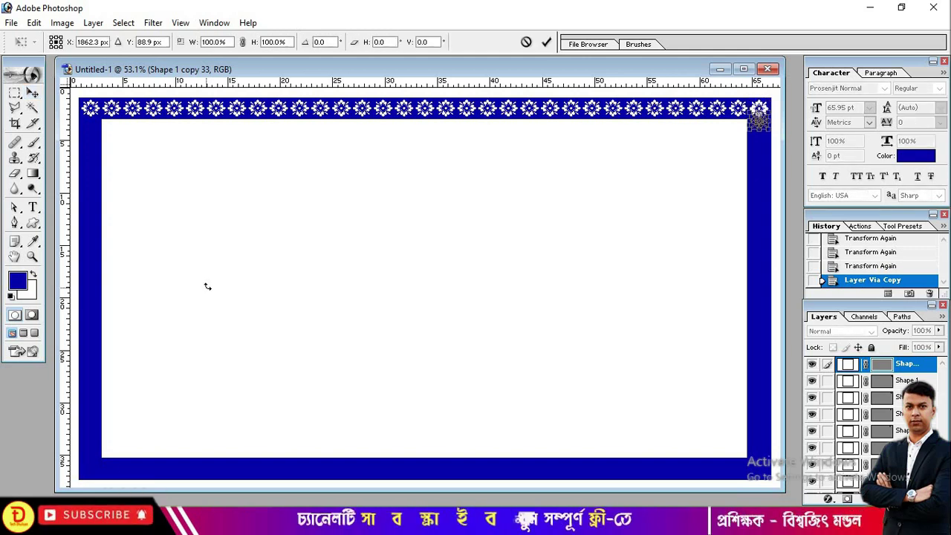
key(shift+Down)
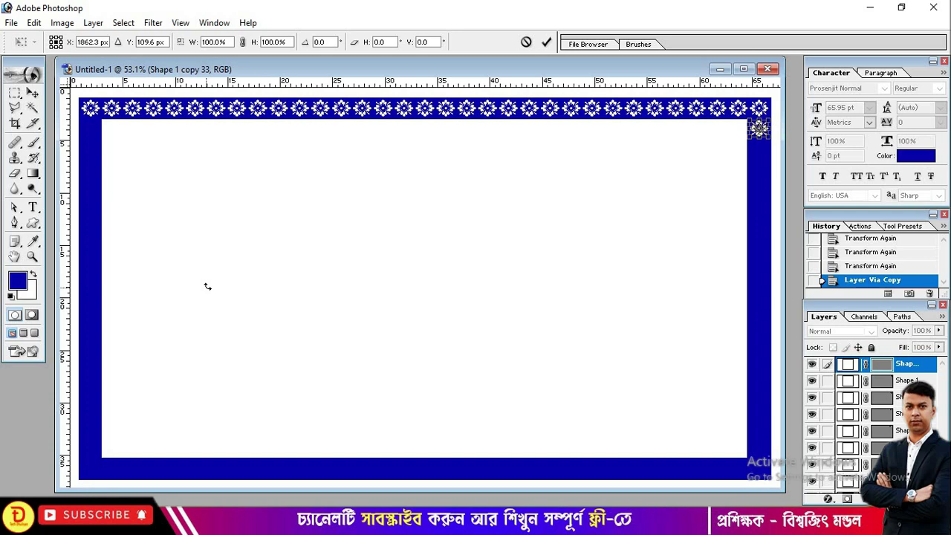
key(Return)
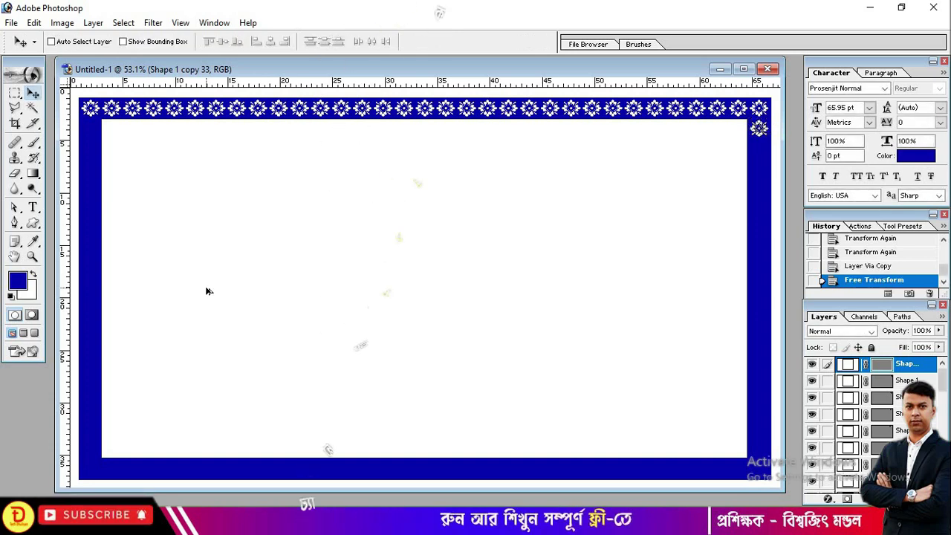
key(ctrl+alt+shift+t)
key(ctrl+alt+shift+t)
key(ctrl+alt+shift+t)
key(ctrl+alt+shift+t)
key(ctrl+alt+shift+t)
key(ctrl+alt+shift+t)
key(ctrl+alt+shift+t)
key(ctrl+alt+shift+t)
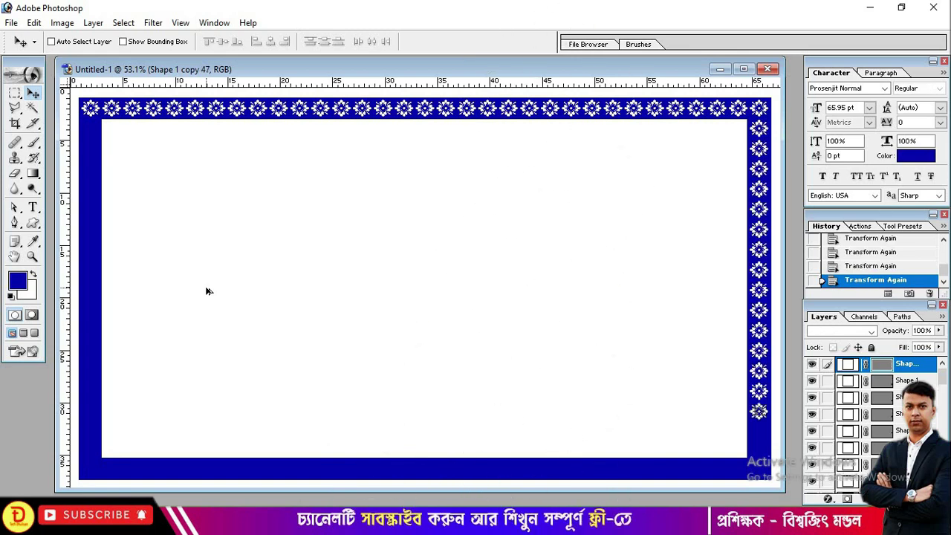
key(ctrl+alt+shift+t)
key(ctrl+alt+shift+t)
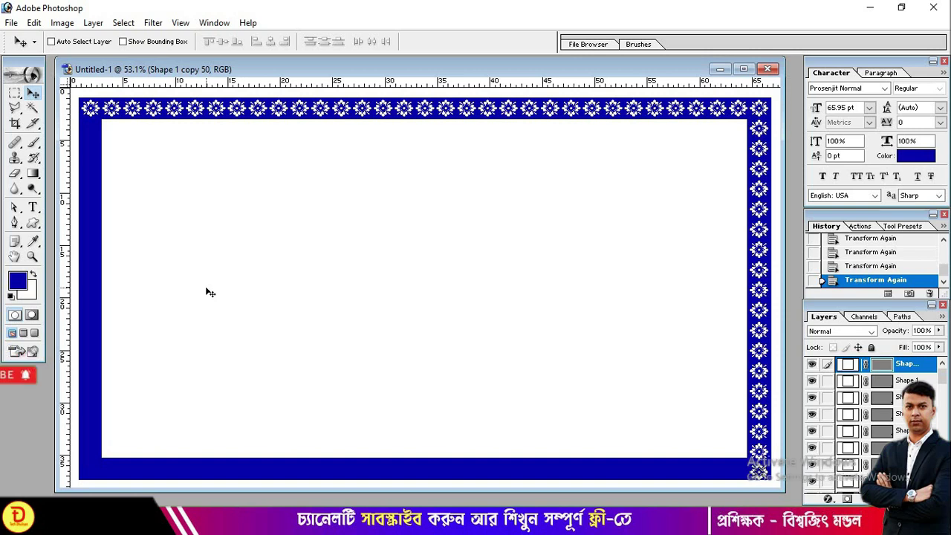
key(Down)
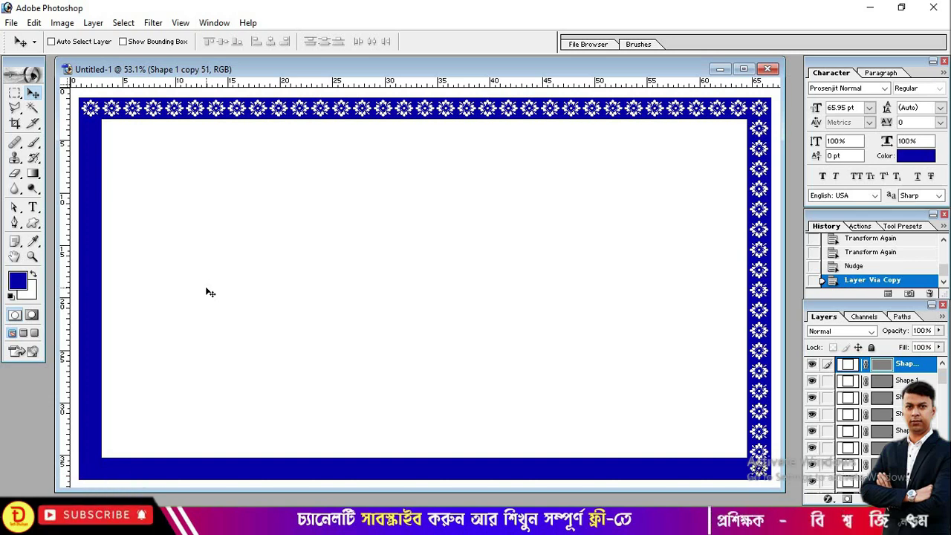
Shift a flower copy left along the bottom border and repeat the transform five times
key(ctrl+t)
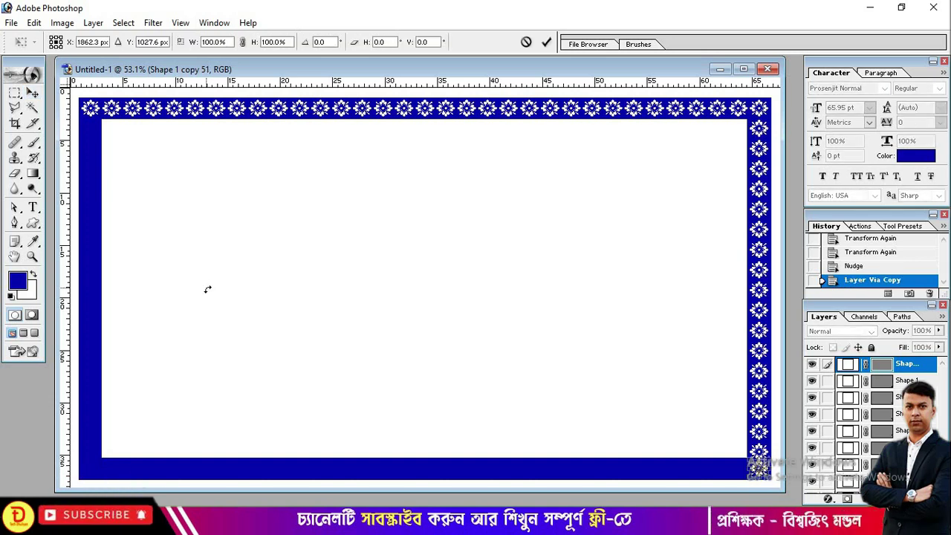
key(Left)
key(Left)
key(Left)
key(Left)
key(Left)
key(Left)
key(Left)
key(Left)
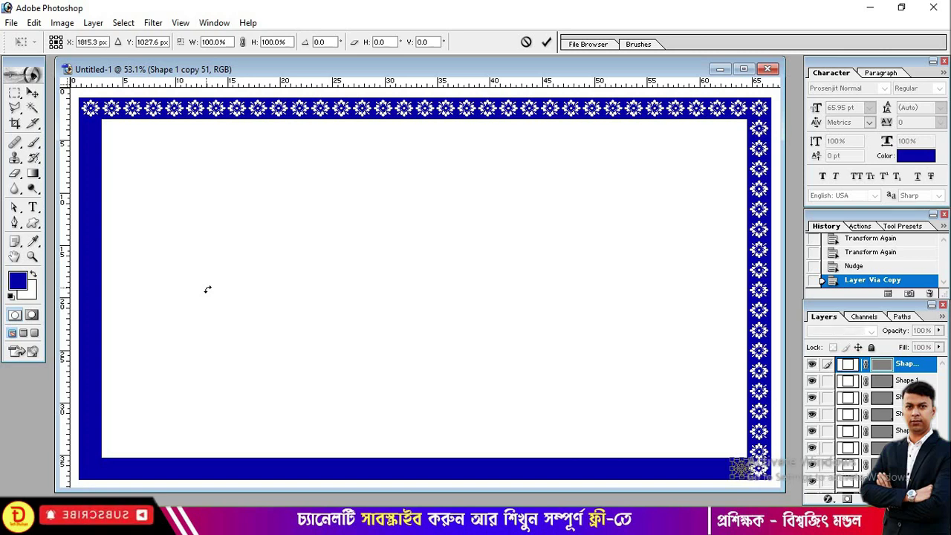
key(Left)
key(Left)
key(Left)
key(Return)
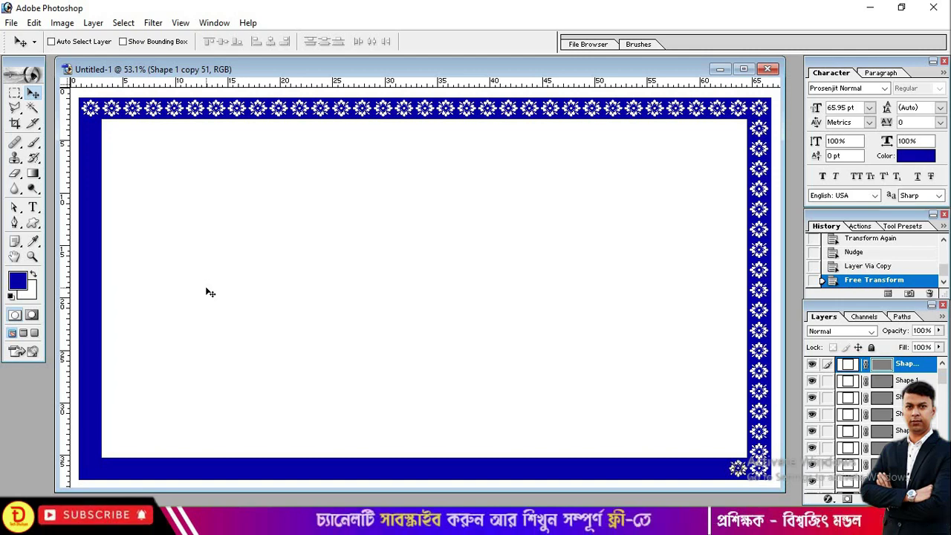
key(ctrl+shift+alt+t)
key(ctrl+shift+alt+t)
key(ctrl+shift+alt+t)
key(ctrl+shift+alt+t)
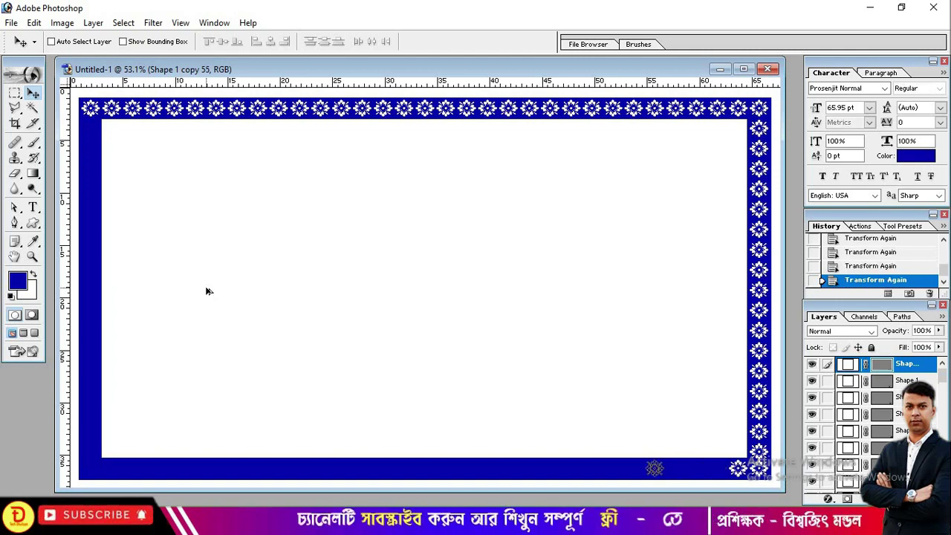
key(ctrl+shift+alt+t)
key(ctrl+shift+alt+t)
key(ctrl+shift+alt+t)
key(ctrl+shift+alt+t)
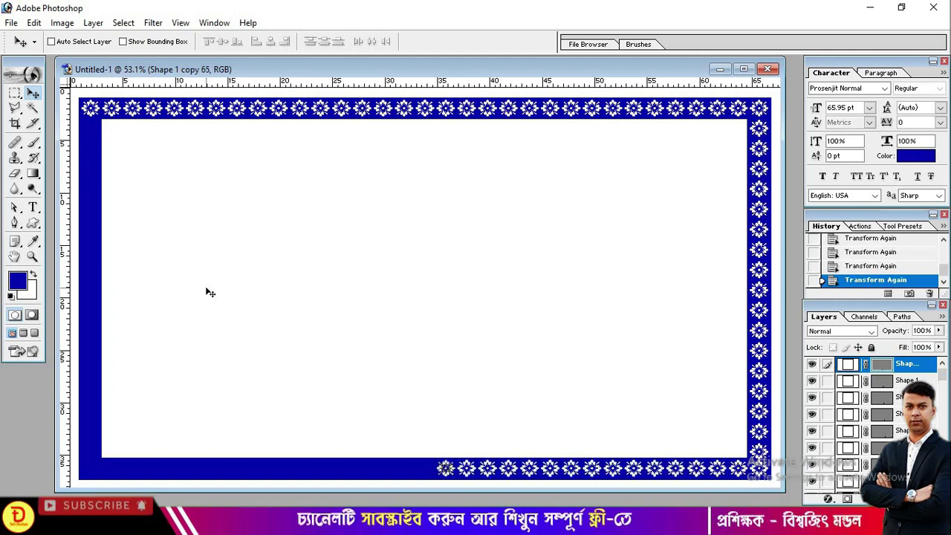
key(ctrl+shift+alt+t)
key(ctrl+shift+alt+t)
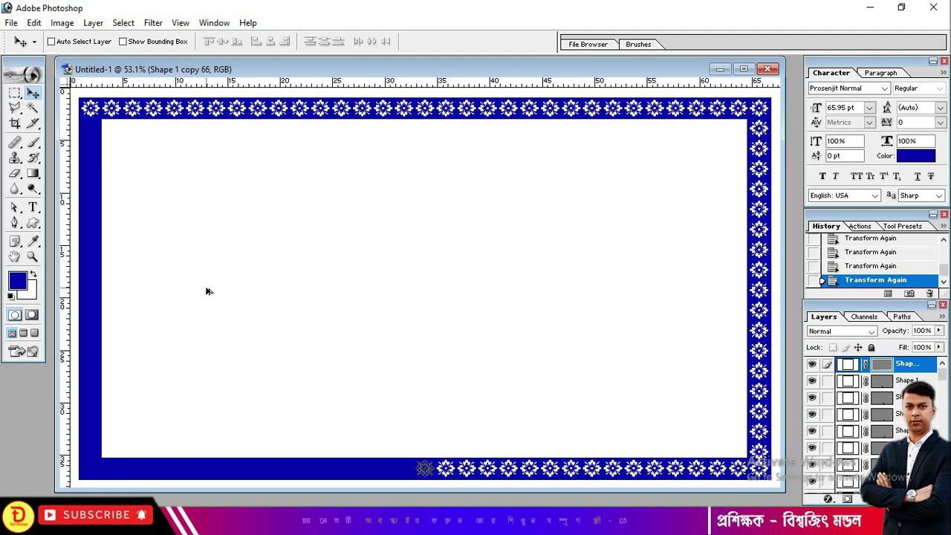
key(ctrl+shift+alt+t)
key(ctrl+shift+alt+t)
key(ctrl+shift+alt+t)
key(ctrl+shift+alt+t)
key(ctrl+shift+alt+t)
key(ctrl+shift+alt+t)
key(ctrl+shift+alt+t)
key(ctrl+shift+alt+t)
key(ctrl+shift+alt+t)
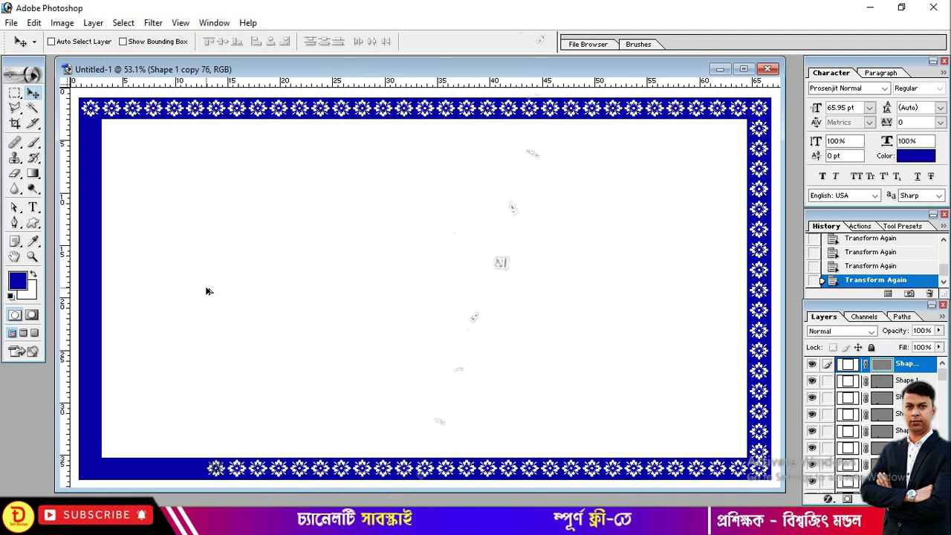
key(ctrl+shift+alt+t)
key(ctrl+shift+alt+t)
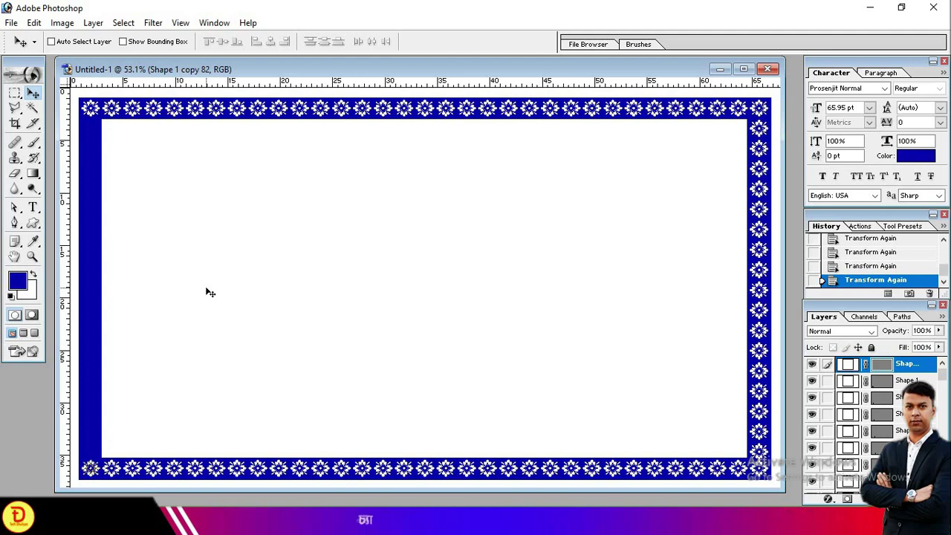
Duplicate the bottom-left flower, move it up the left border, and repeat the transform three times
key(ctrl+j)
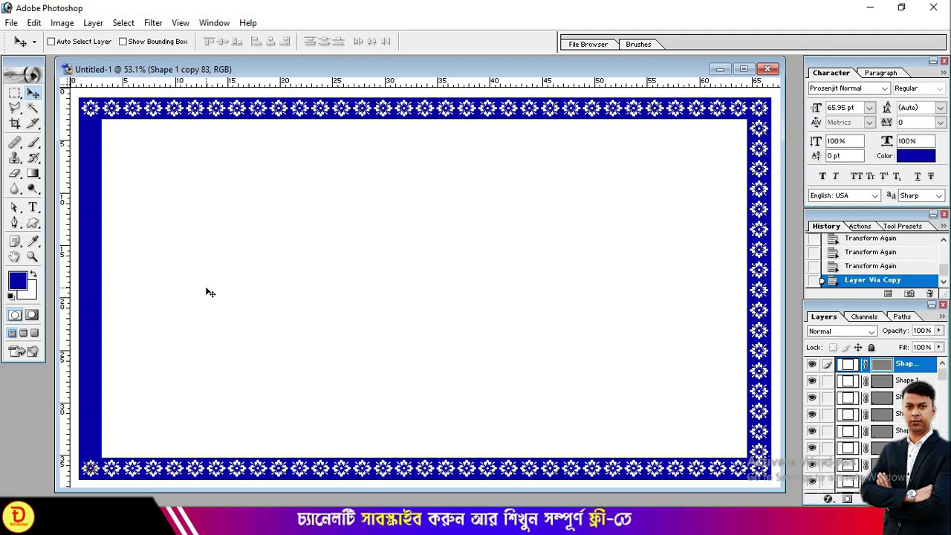
key(ctrl+t)
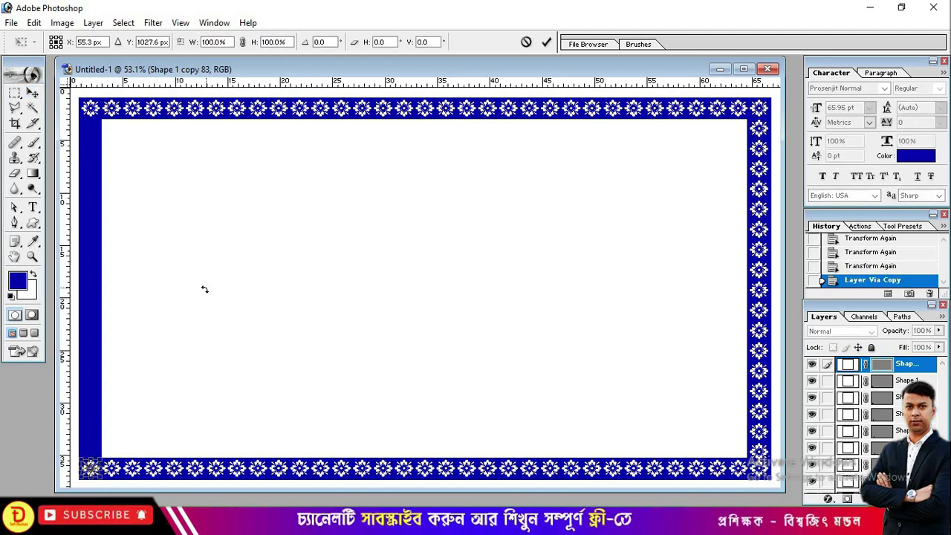
key(Up)
key(Up)
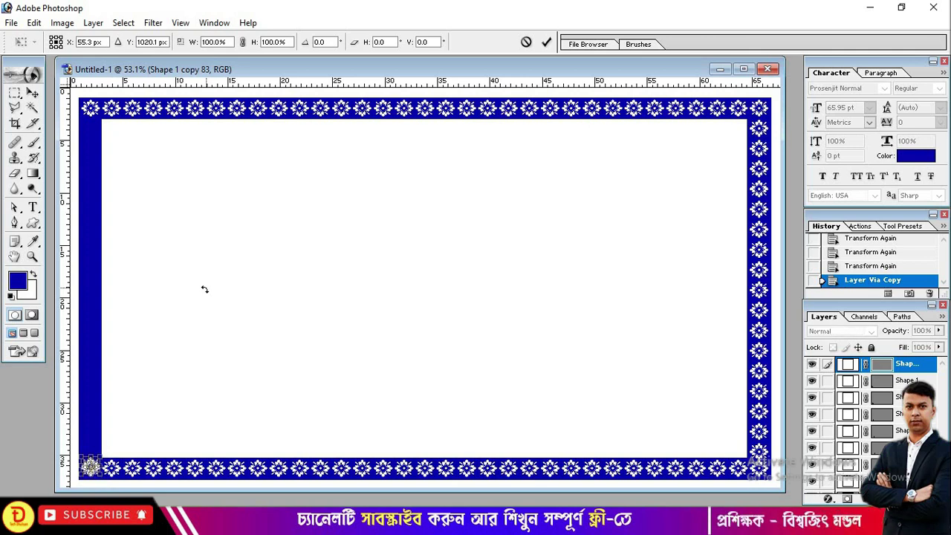
key(Up)
key(Up)
key(Up)
key(Up)
key(Up)
key(Up)
key(Up)
key(Up)
key(Up)
key(Up)
key(Up)
key(Up)
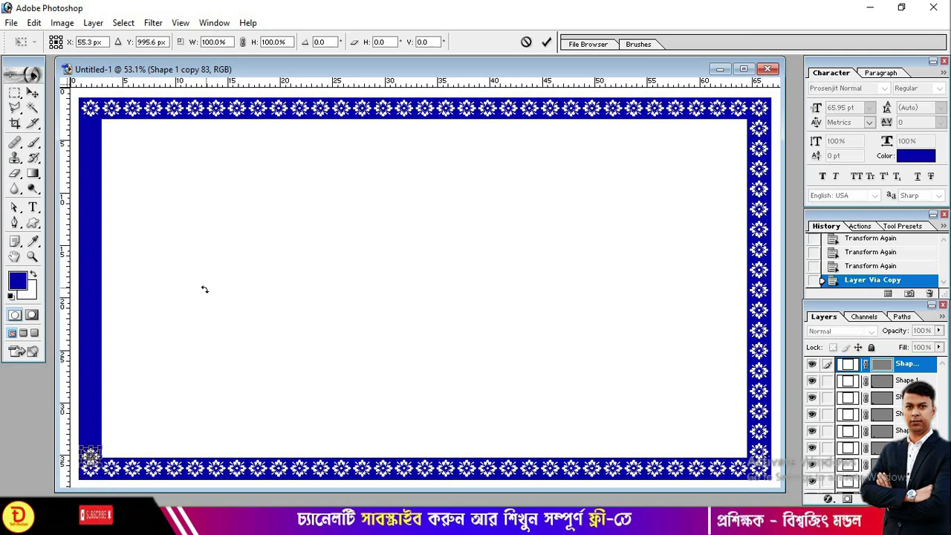
key(Up)
key(Up)
key(Up)
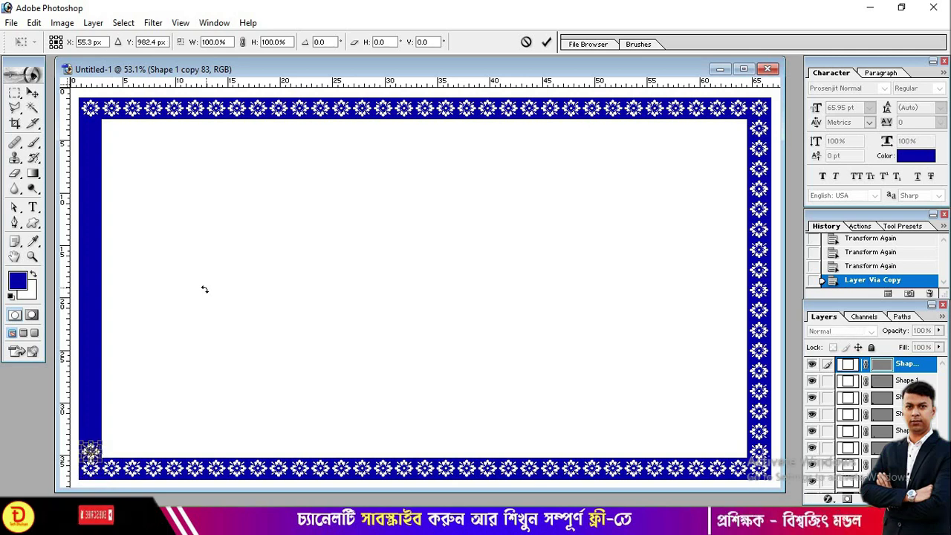
key(Return)
key(ctrl+t)
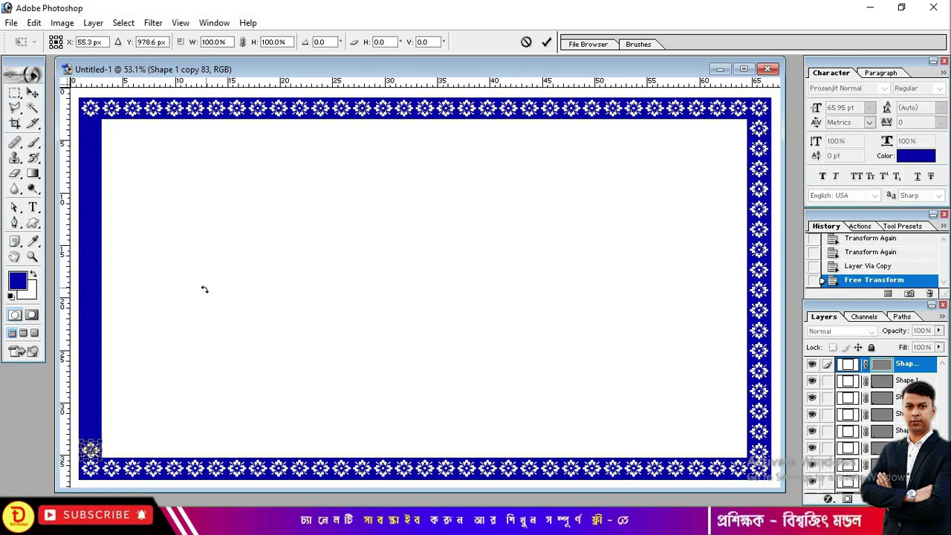
key(Return)
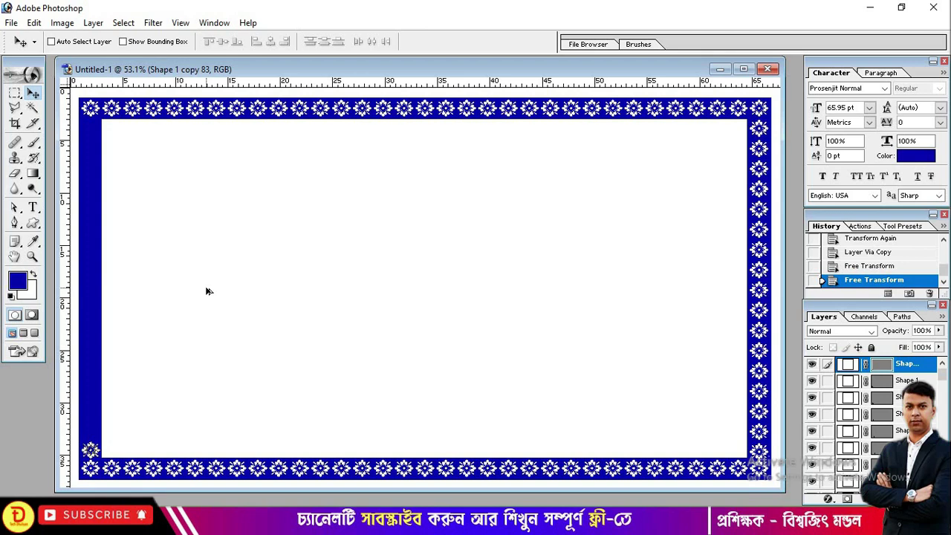
key(ctrl+shift+alt+t)
key(ctrl+shift+alt+t)
key(ctrl+shift+alt+t)
key(ctrl+shift+alt+t)
key(ctrl+shift+alt+t)
key(ctrl+shift+alt+t)
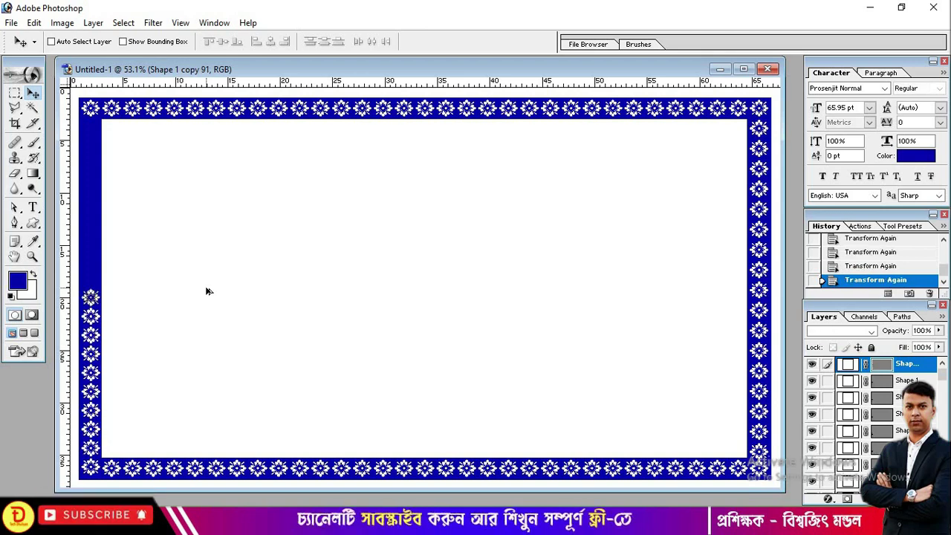
key(ctrl+shift+alt+t)
key(ctrl+shift+alt+t)
key(ctrl+shift+alt+t)
key(ctrl+shift+alt+t)
key(ctrl+shift+alt+t)
key(ctrl+shift+alt+t)
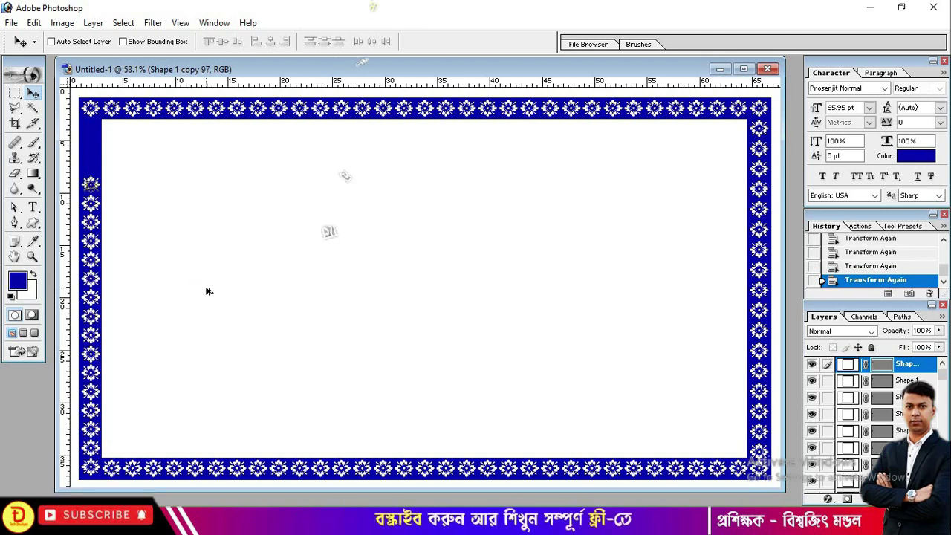
key(ctrl+shift+alt+t)
key(ctrl+shift+alt+t)
key(ctrl+shift+alt+t)
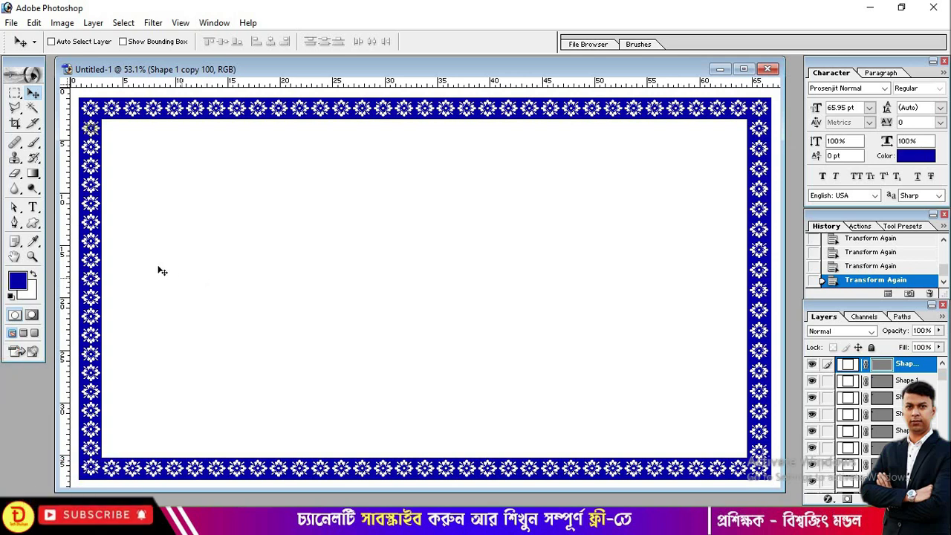
click(864, 353)
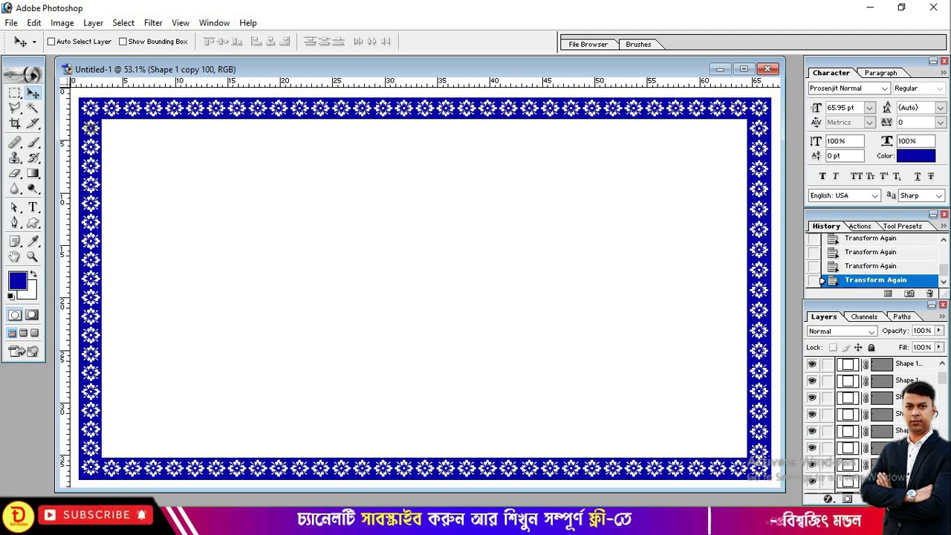
click(906, 363)
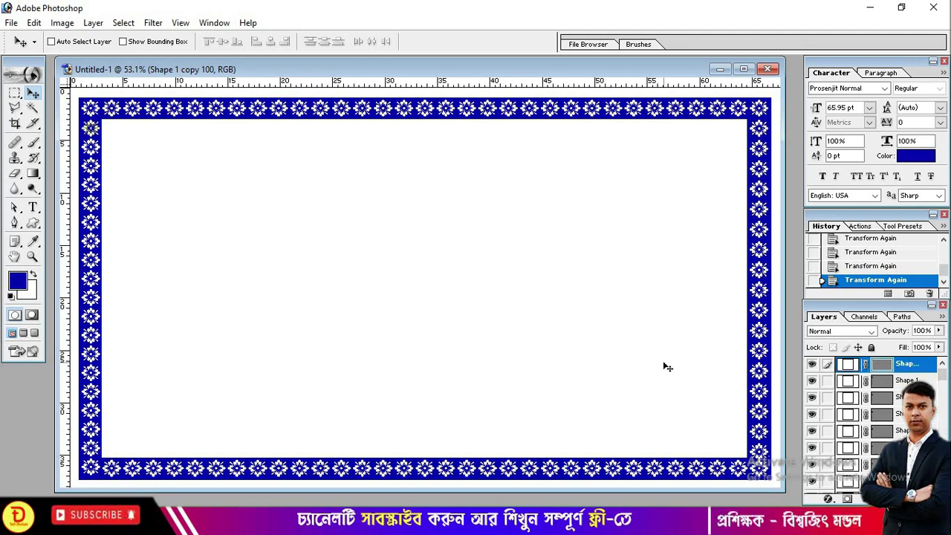